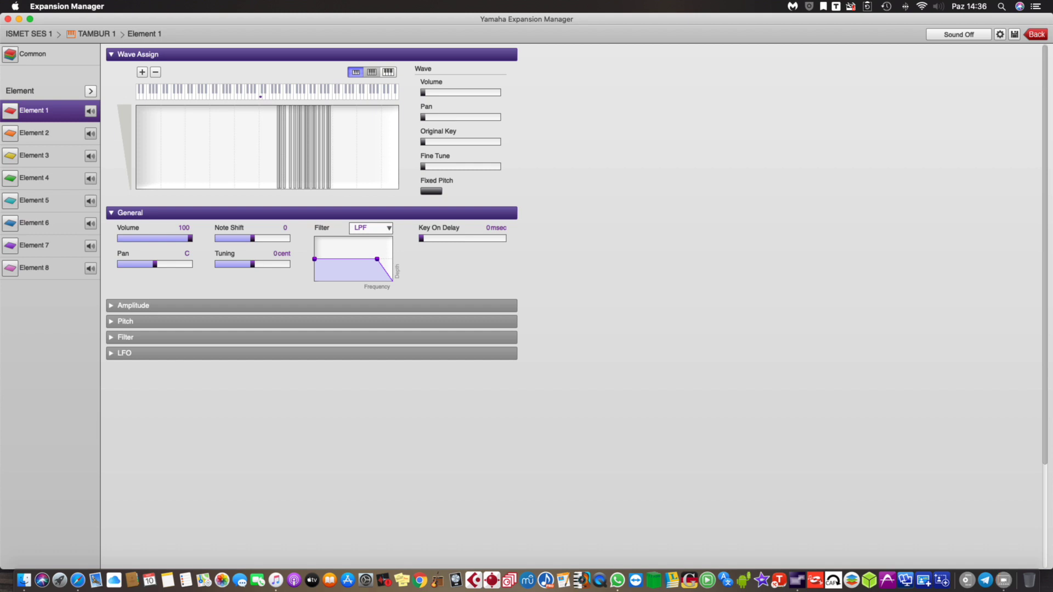
- Show the Wave Assign map at the largest keyboard zoom and select the A3 wave zone
click(372, 72)
click(388, 72)
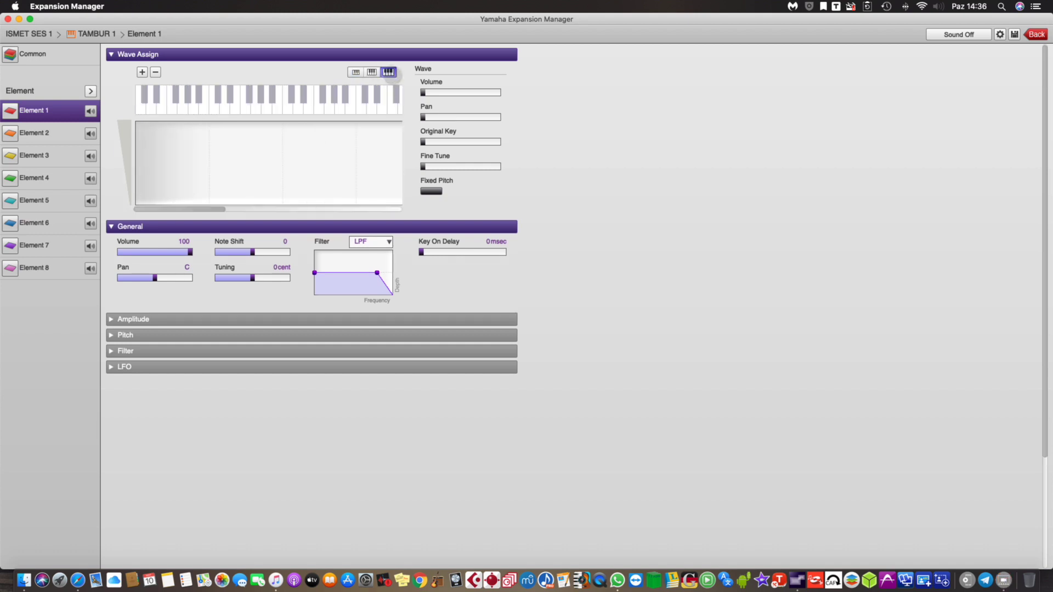
drag(277, 213, 331, 209)
drag(235, 154, 234, 136)
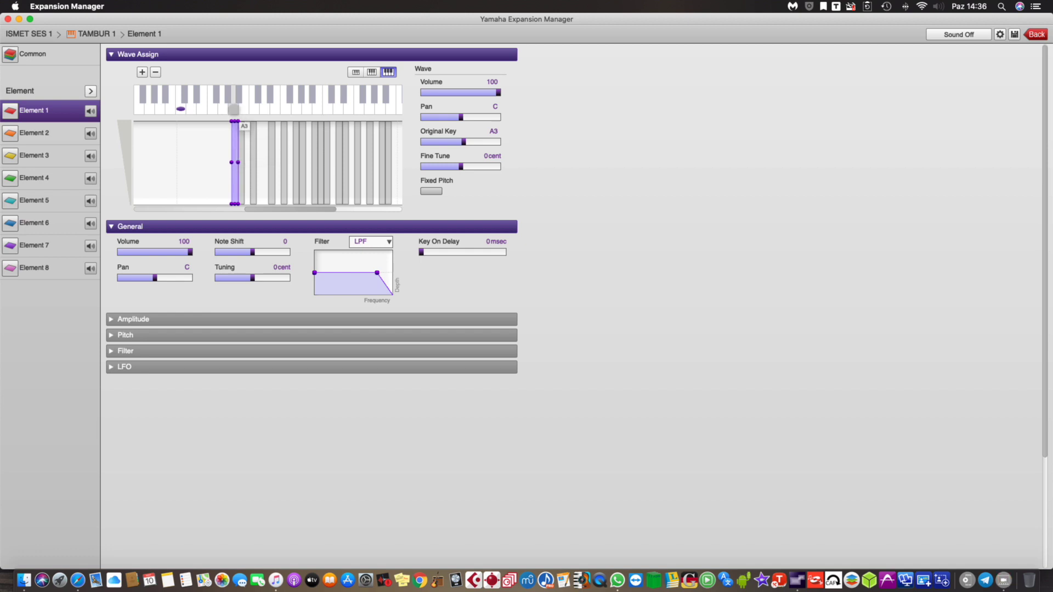
- Play the A3 key several times to audition its sample
click(235, 110)
click(233, 108)
click(235, 109)
click(234, 109)
click(234, 108)
click(234, 109)
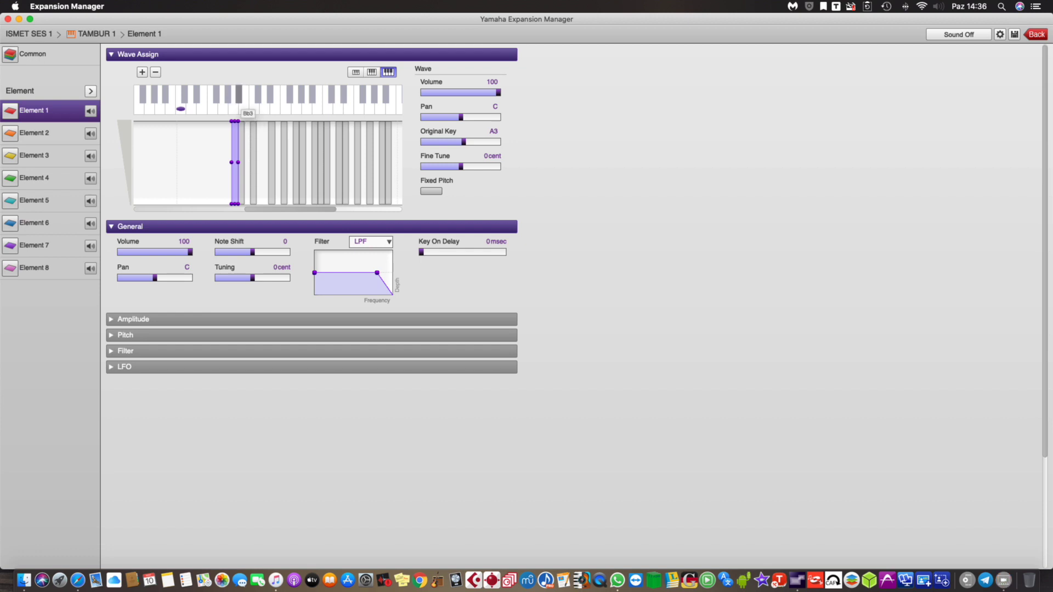
- Extend the Bb3 wave zone up to B3 so it meets the C4 zone
drag(236, 132, 253, 132)
click(254, 109)
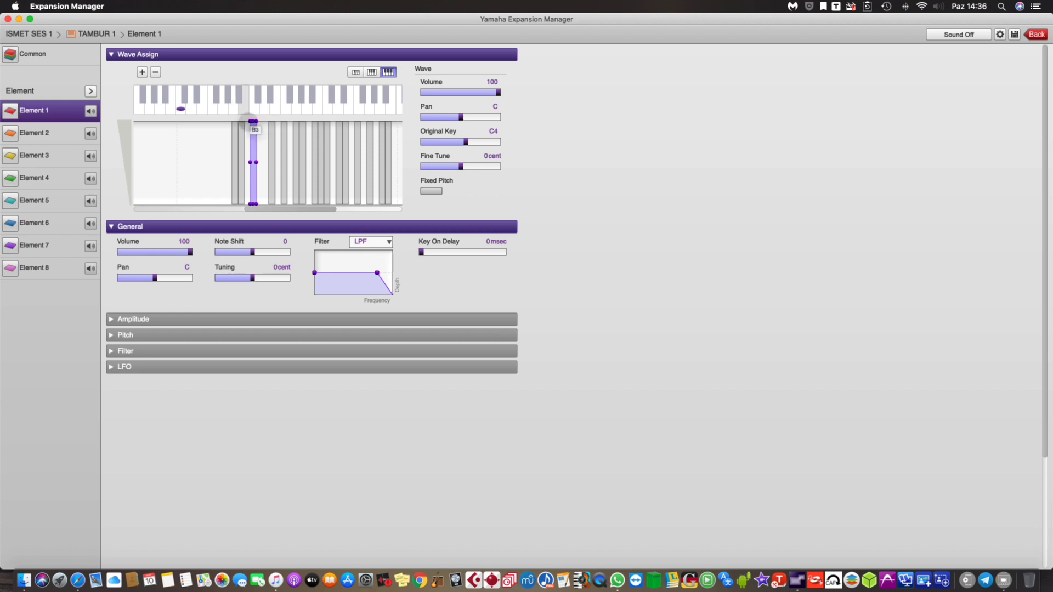
drag(253, 162, 250, 163)
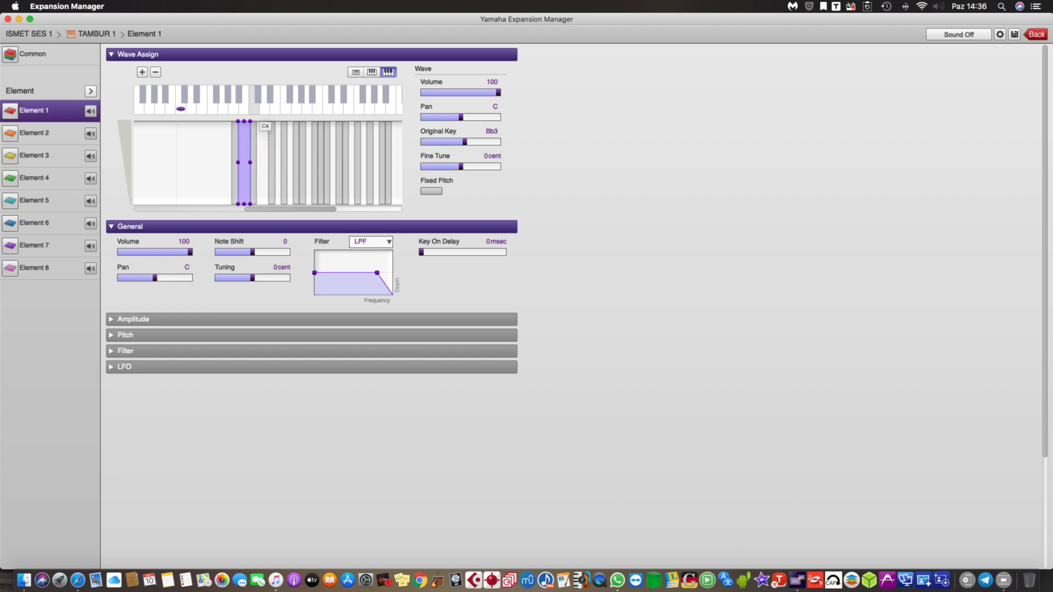
- Select the C4 wave zone, audition its neighbouring keys and set its range to C4–C#4
click(253, 144)
click(254, 107)
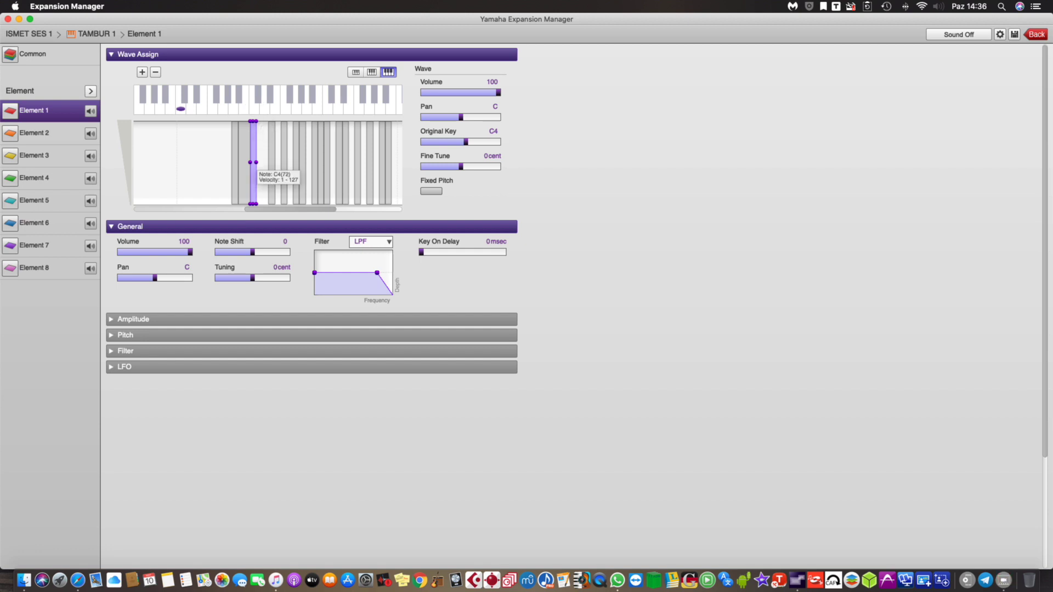
drag(256, 163, 264, 161)
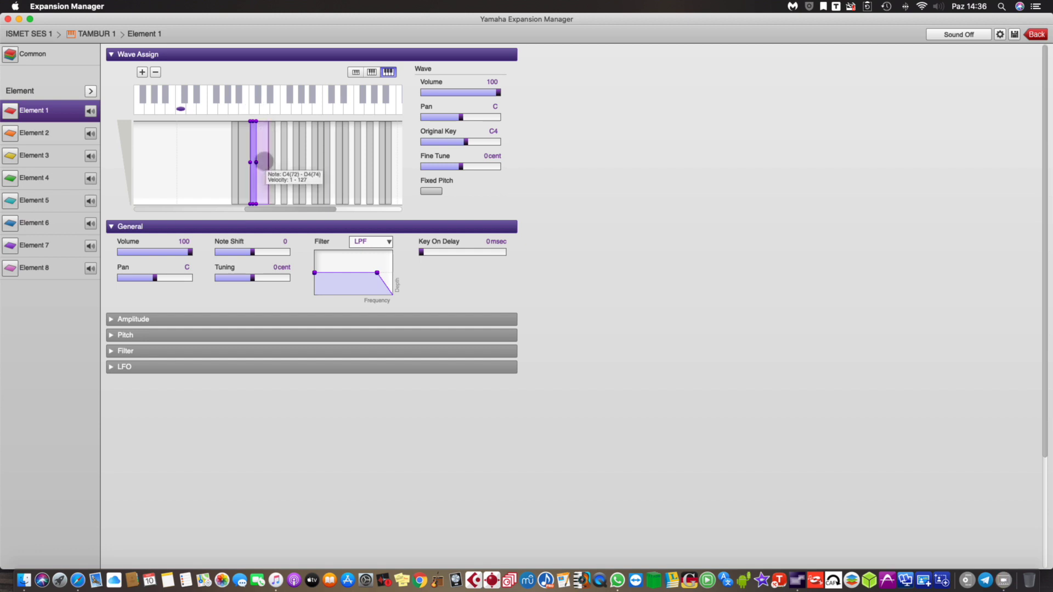
drag(264, 161, 265, 162)
click(258, 101)
click(263, 106)
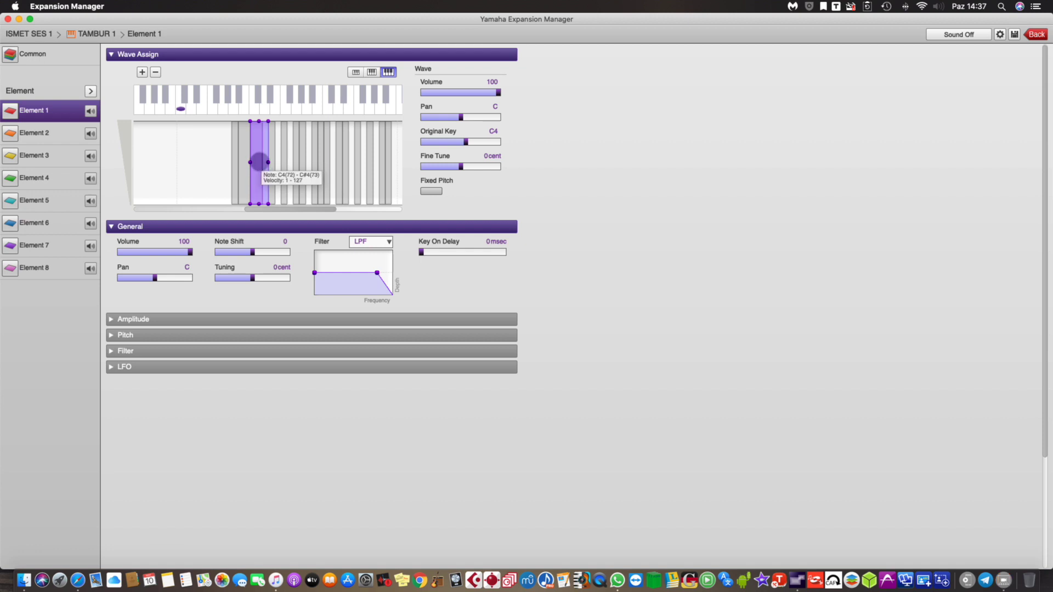
drag(269, 162, 257, 163)
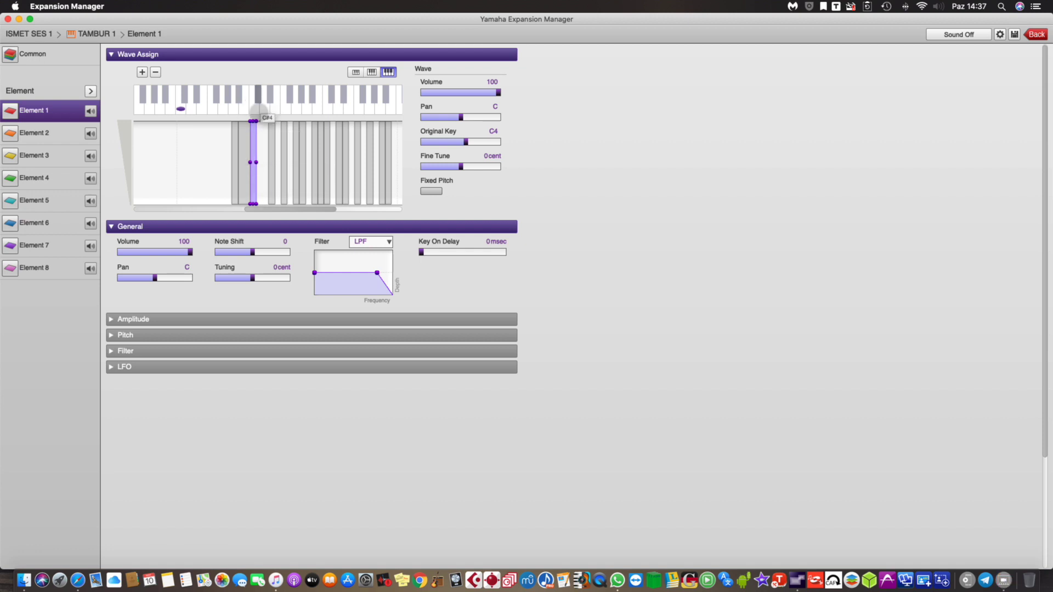
mouse_move(256, 162)
mouse_down()
mouse_move(260, 131)
mouse_move(262, 163)
mouse_up()
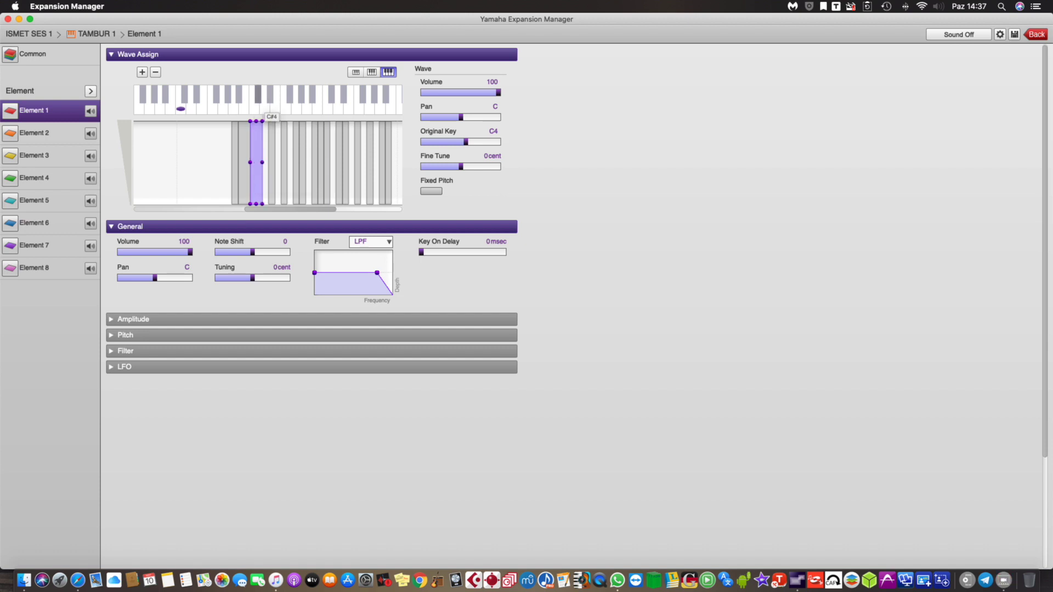
- Extend the Eb4 wave zone down to D4 and audition the keys around it
mouse_move(256, 162)
mouse_down()
mouse_move(271, 173)
mouse_move(262, 163)
mouse_up()
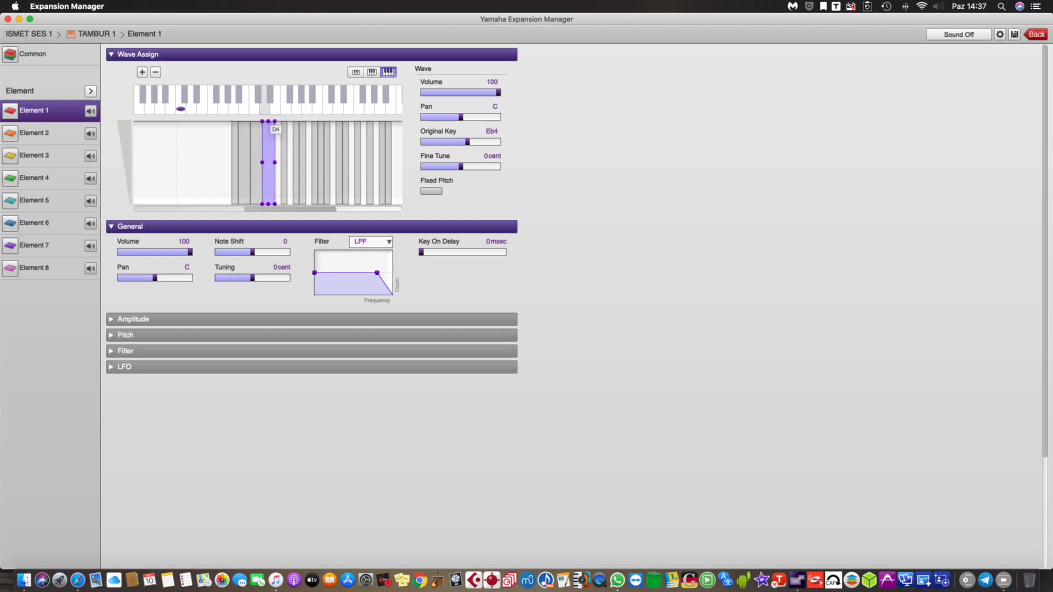
click(269, 97)
click(270, 96)
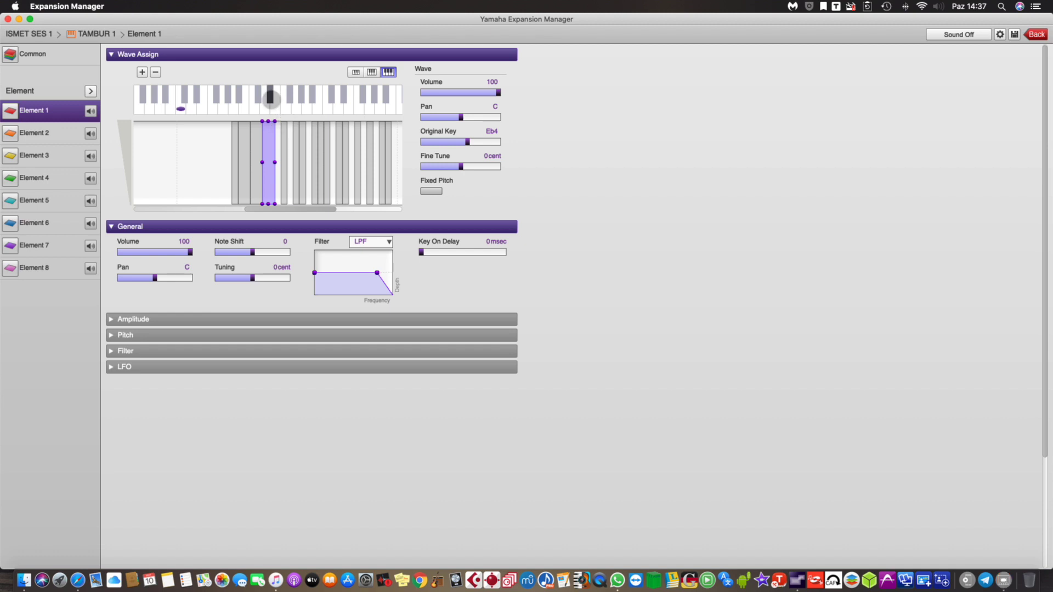
click(271, 99)
click(275, 108)
- Extend the Eb4 wave zone up to E4 and the F4 zone up to F#4
drag(275, 162, 292, 163)
click(285, 163)
click(285, 113)
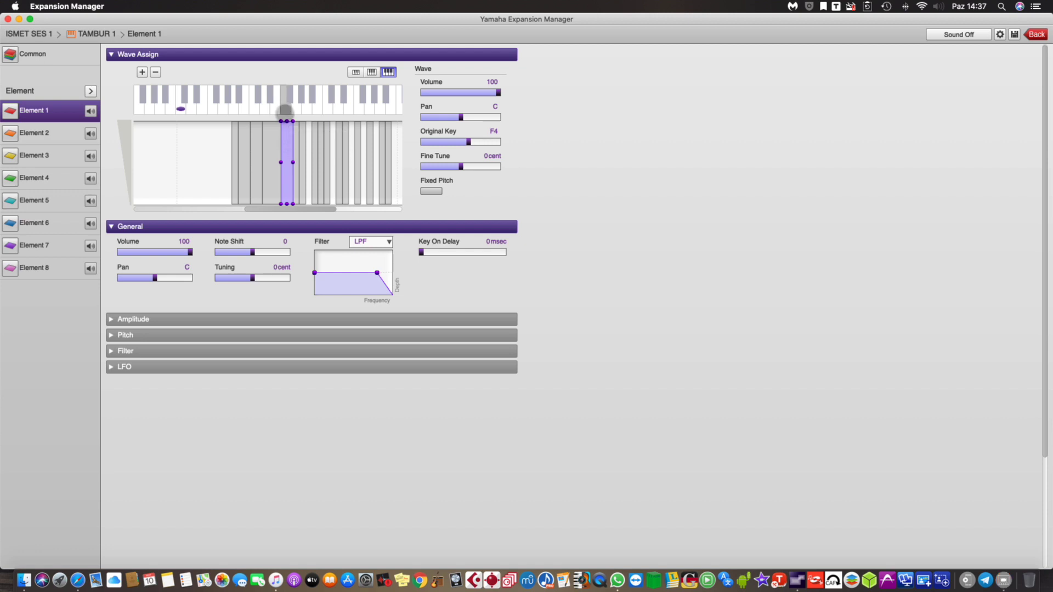
- Audition the keys from Eb4 to A4 to compare the extended zones
click(279, 113)
click(268, 99)
click(273, 105)
click(283, 106)
click(287, 102)
click(290, 99)
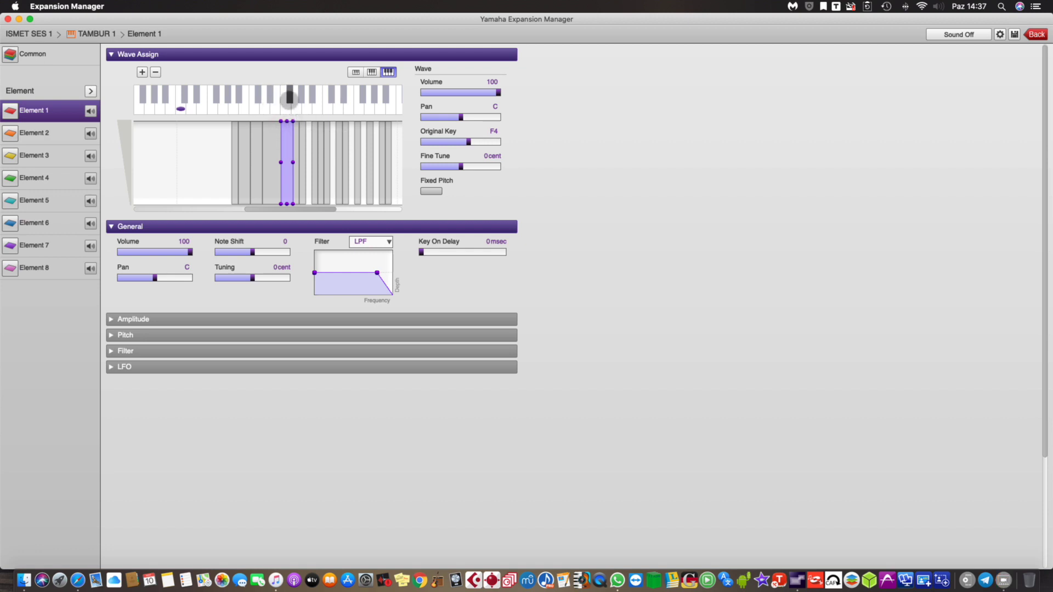
click(294, 105)
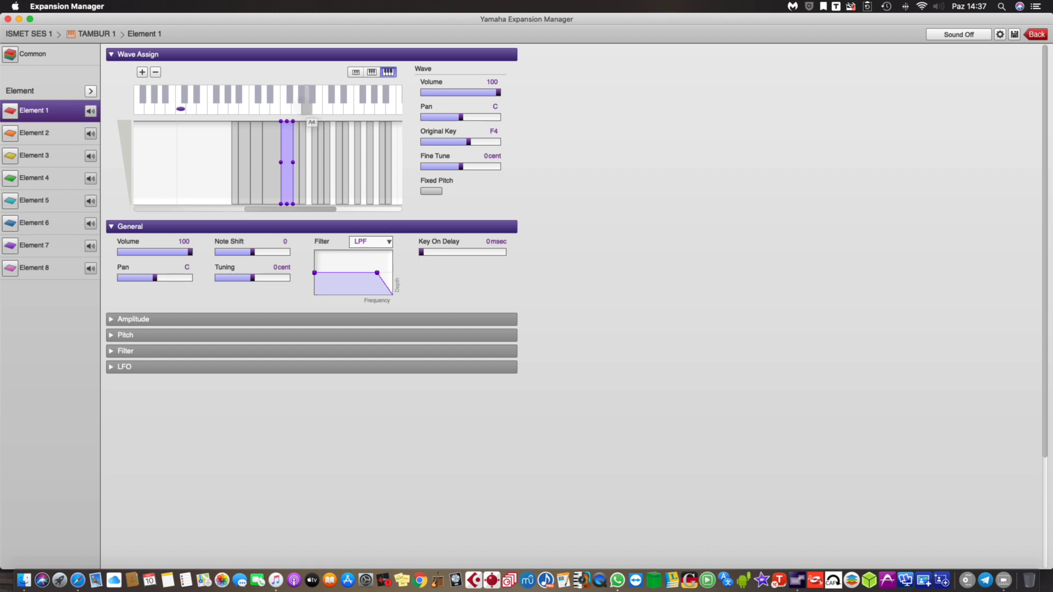
click(305, 106)
- Extend the Ab4 wave zone up to A4 and the C5 zone up to C#5
click(302, 139)
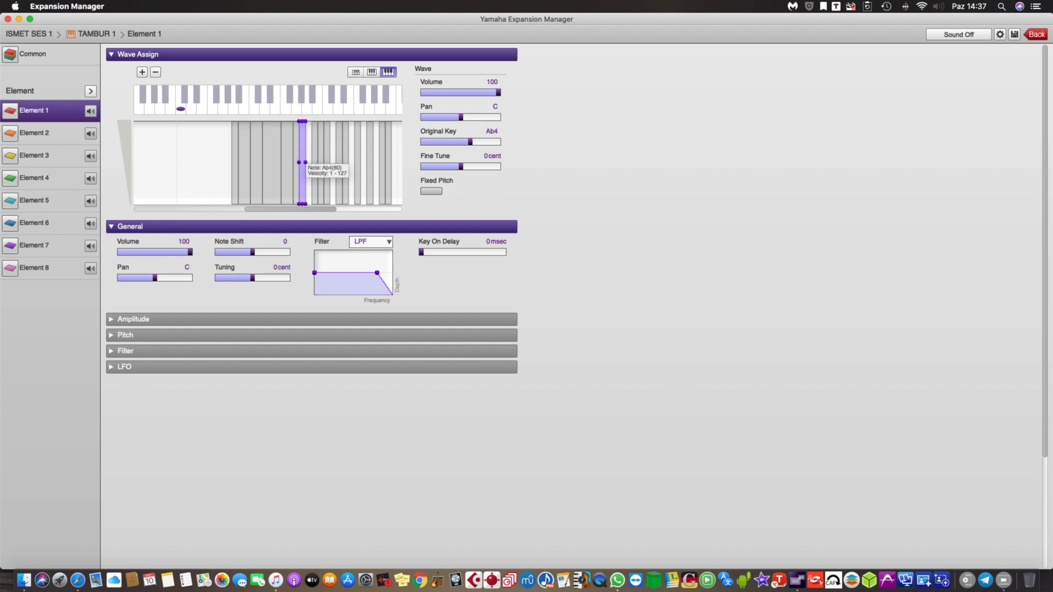
drag(305, 162, 311, 162)
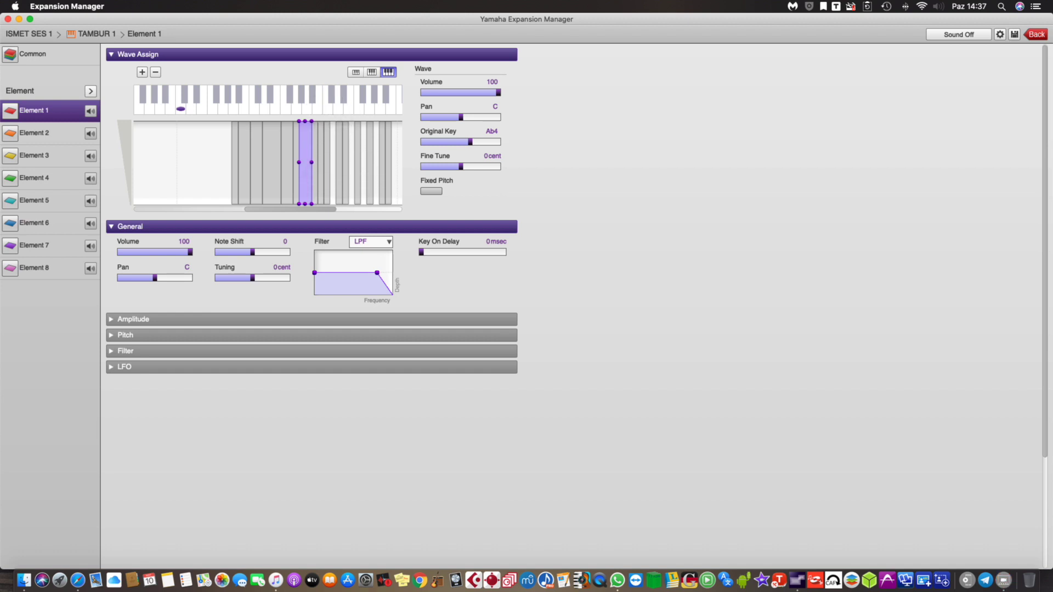
drag(305, 163, 327, 162)
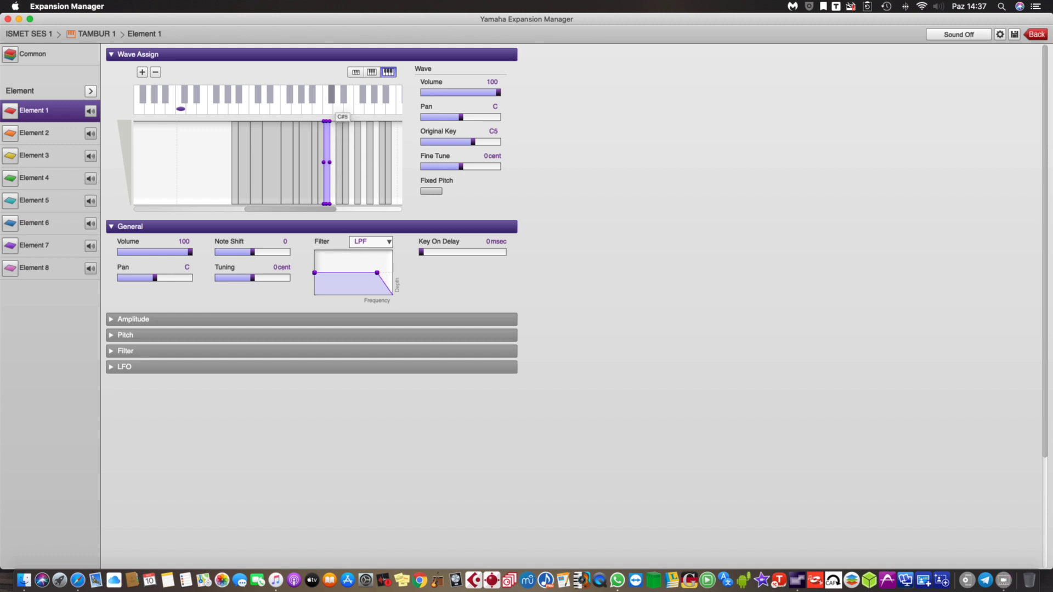
drag(330, 163, 336, 163)
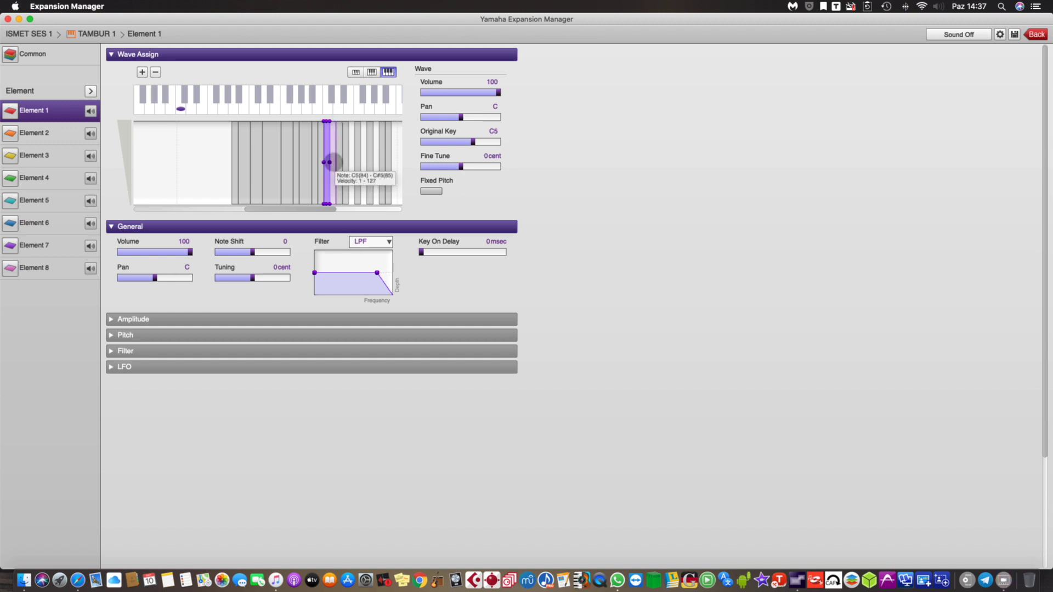
- Extend the Eb5, F5, G5 and Bb5 wave zones upward by one semitone each to fill the gaps
click(346, 172)
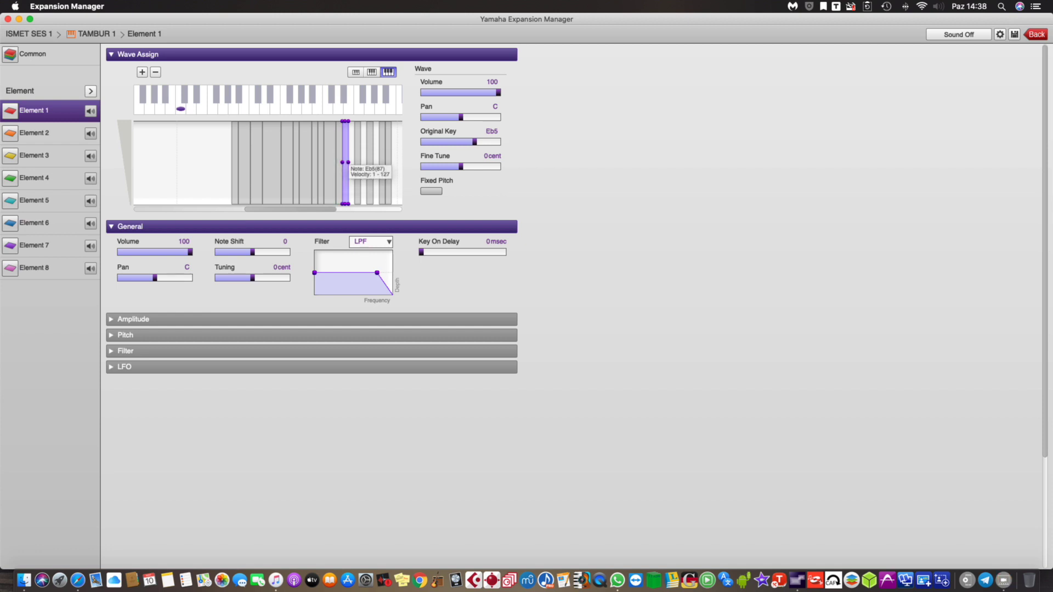
drag(349, 162, 380, 163)
drag(331, 209, 352, 209)
drag(305, 162, 324, 162)
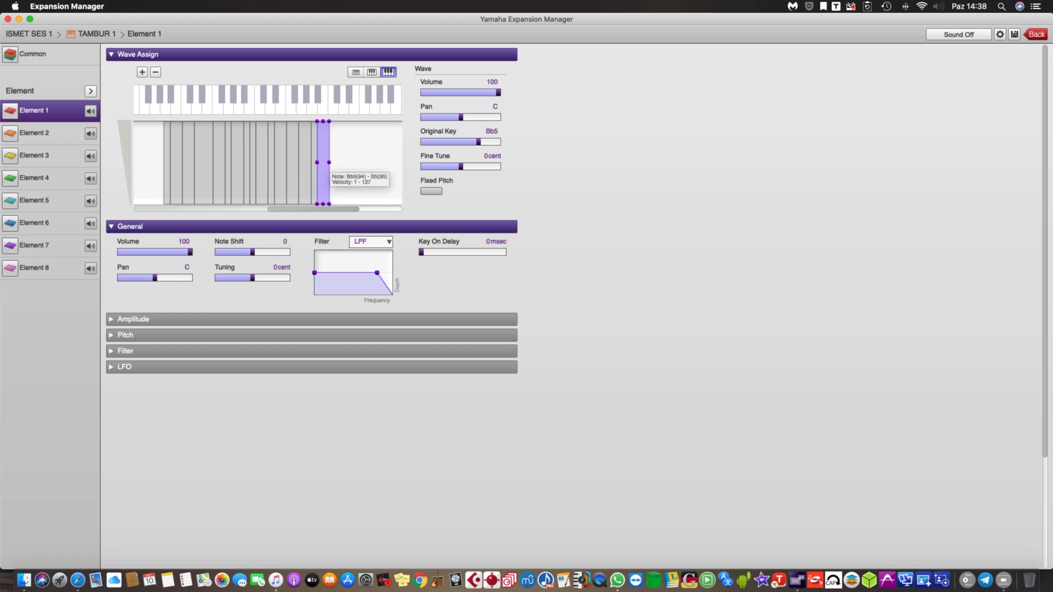
- Extend the Bb5 wave zone's upper limit to E6 and deselect it
click(329, 162)
drag(329, 162, 344, 163)
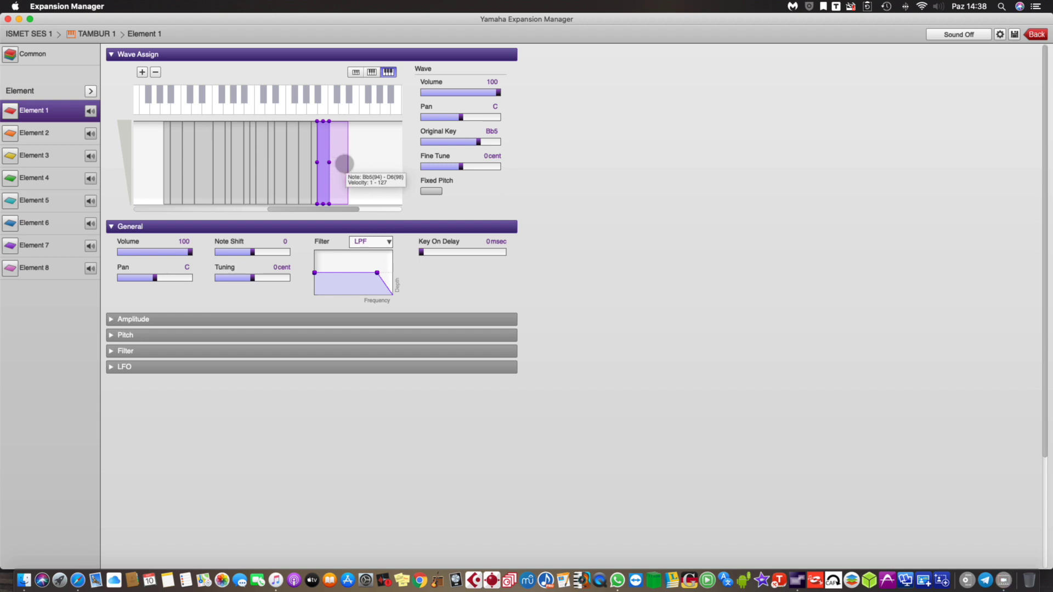
drag(345, 163, 354, 163)
click(376, 184)
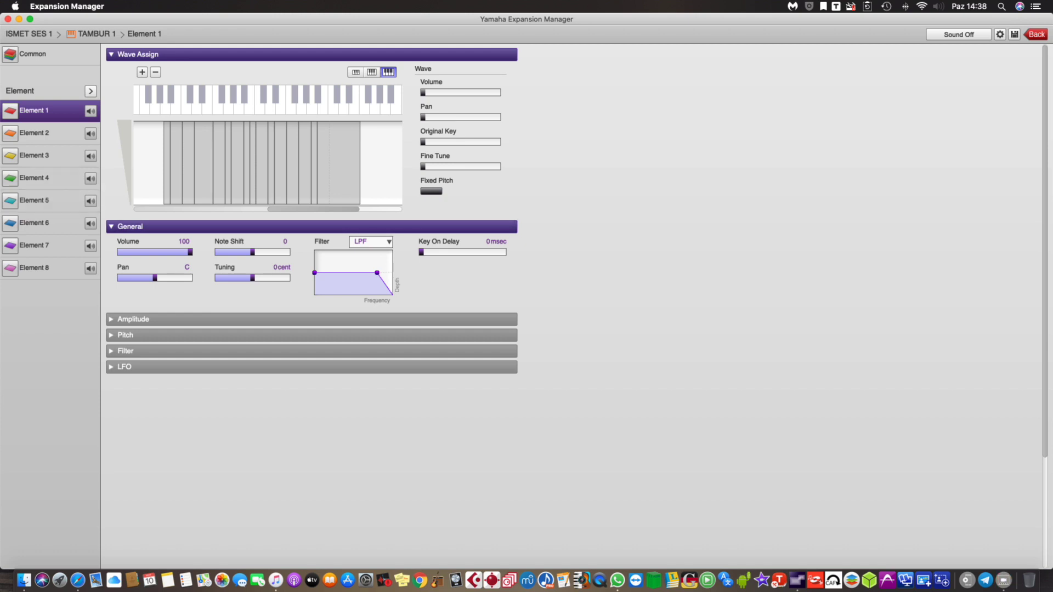
- Expand the Amplitude parameters and show the whole keyboard range in the Wave Assign map
drag(270, 208, 124, 200)
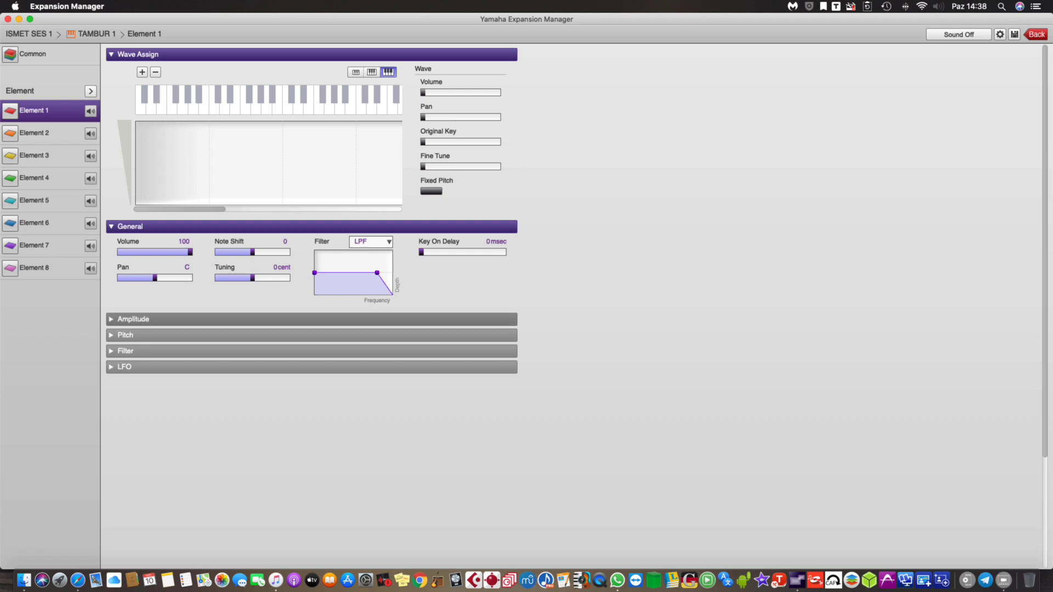
click(110, 320)
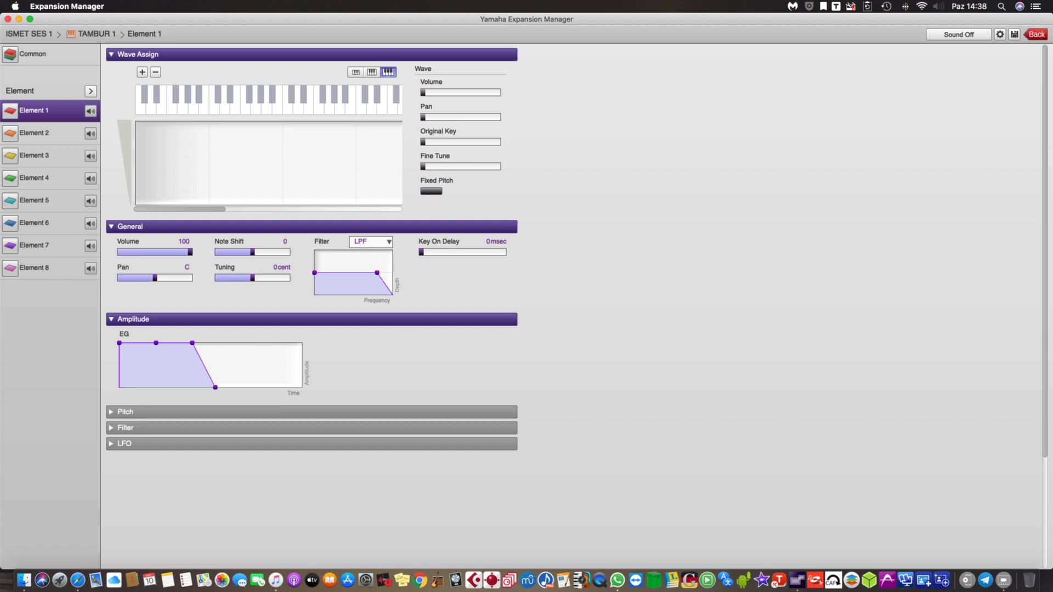
click(355, 72)
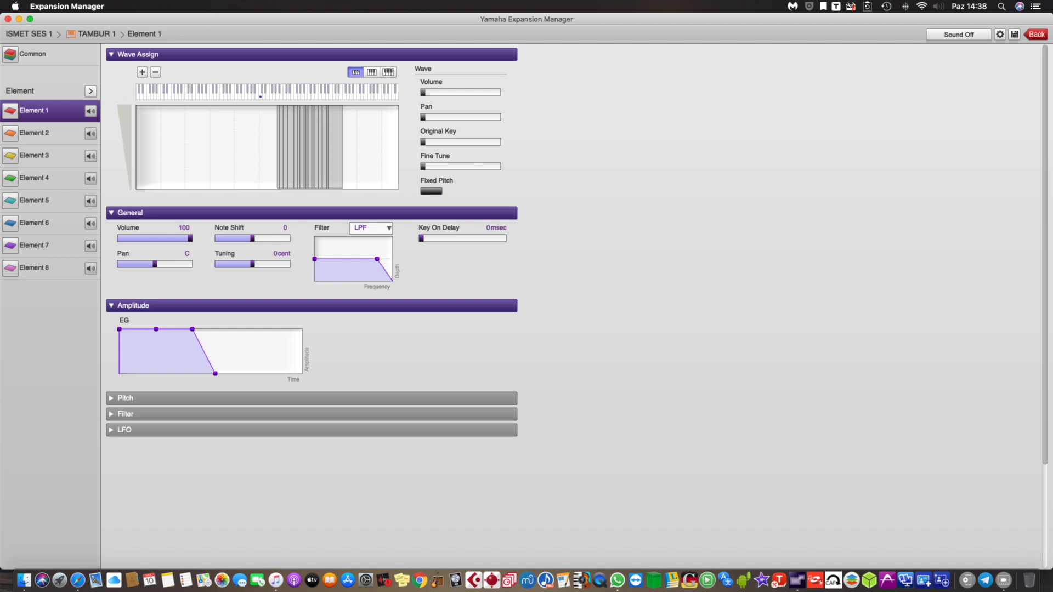
- Select several wave zones in turn to review the filled key map, ending with no zone selected
click(307, 158)
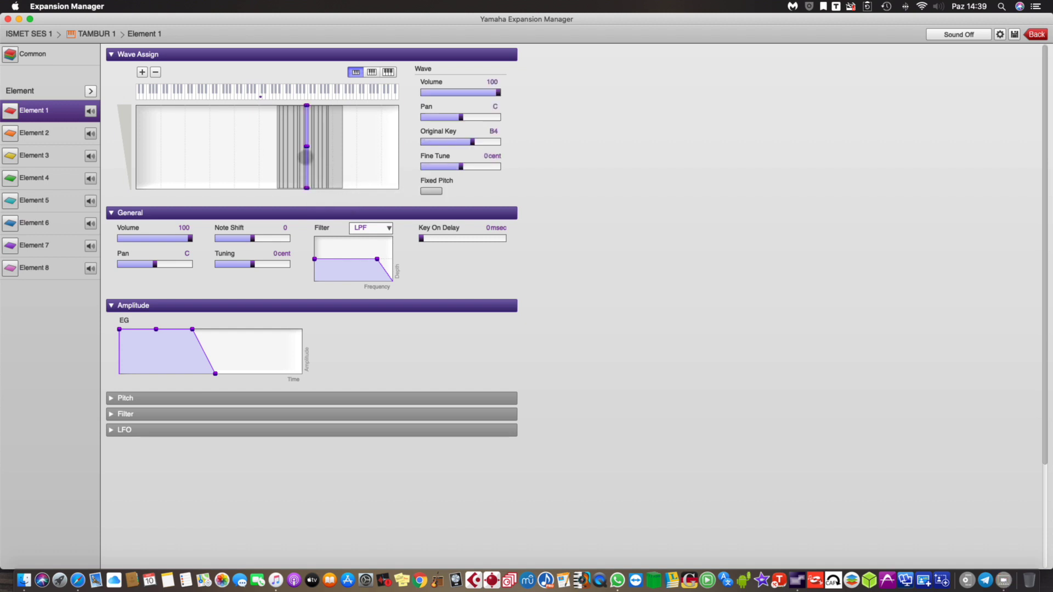
click(336, 156)
click(316, 157)
click(302, 156)
mouse_move(302, 159)
mouse_down()
mouse_move(290, 159)
mouse_move(320, 159)
mouse_up()
click(176, 214)
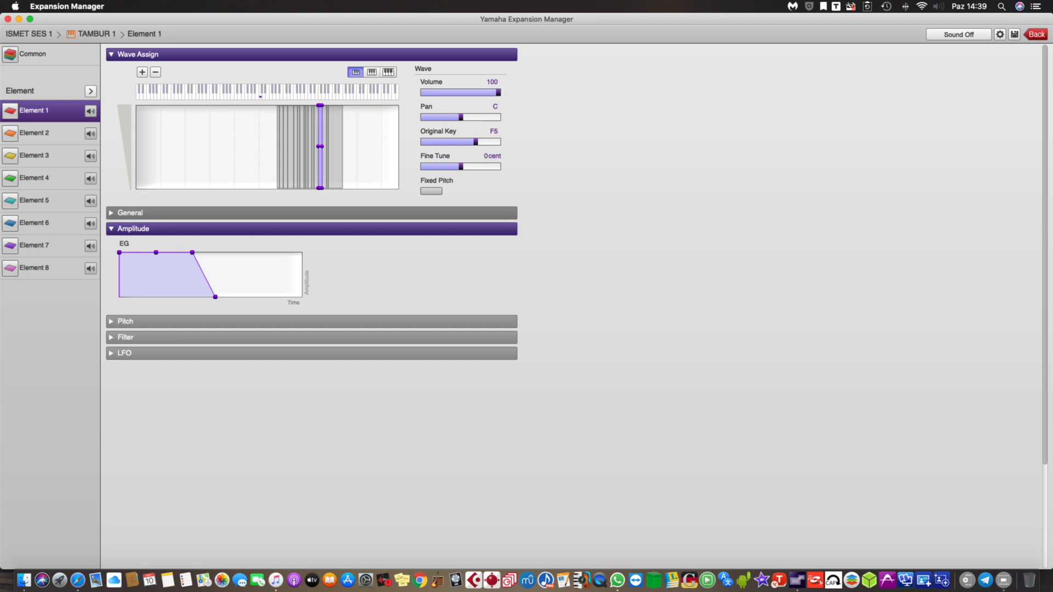
click(176, 214)
mouse_move(320, 184)
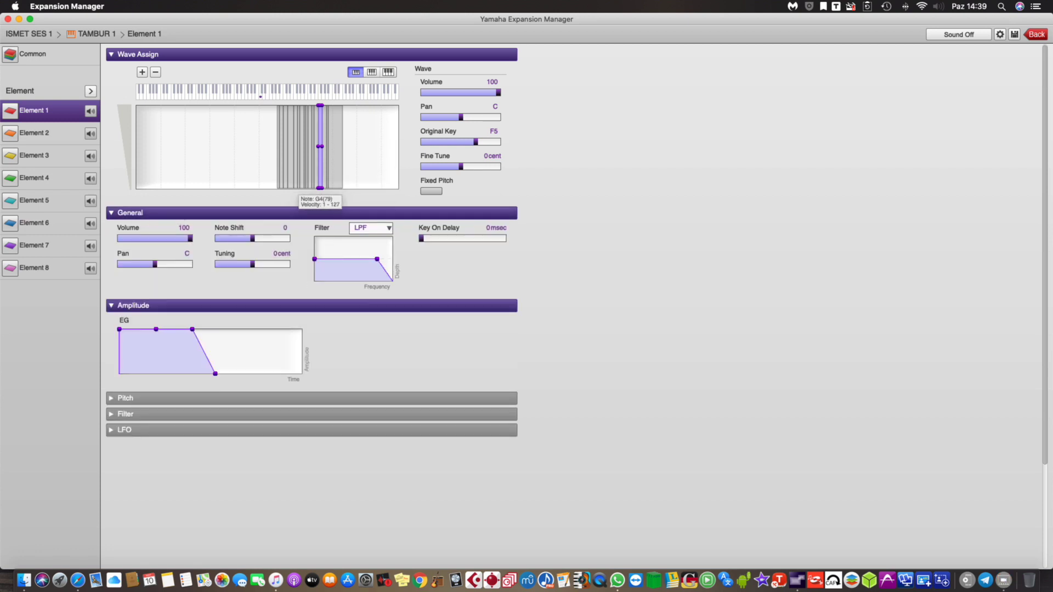
click(250, 165)
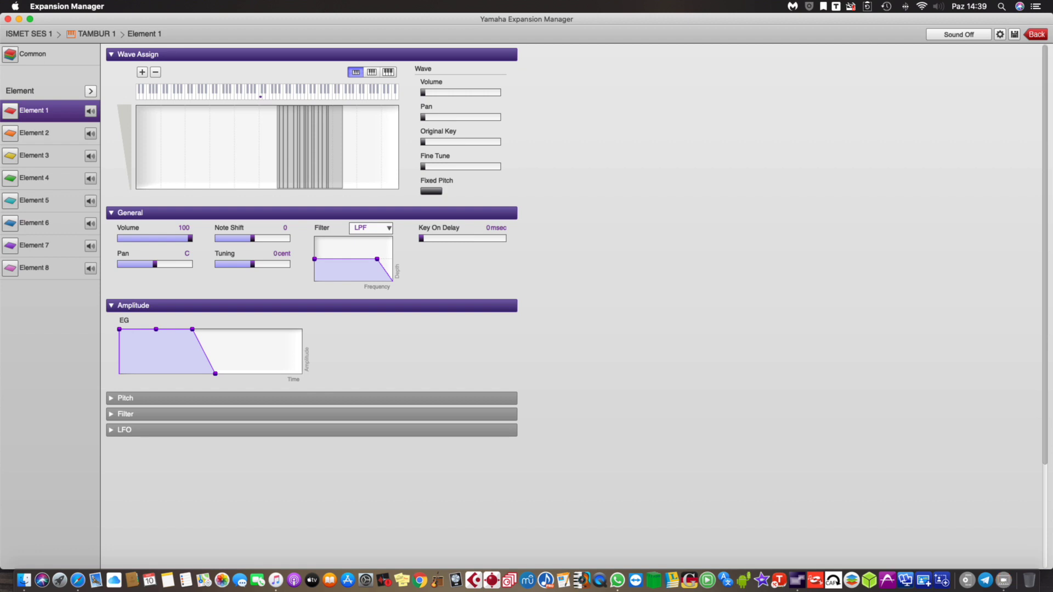
- Set the Amplitude EG's Decay 1 Time to 0 and Decay 2 Level to 0
double_click(214, 352)
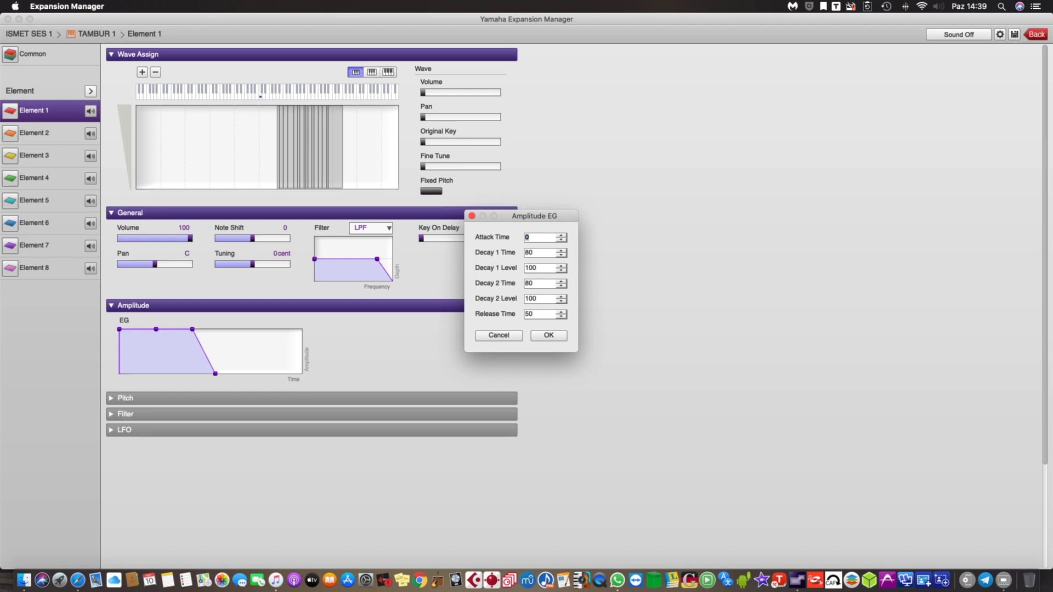
click(545, 239)
double_click(530, 252)
text(0)
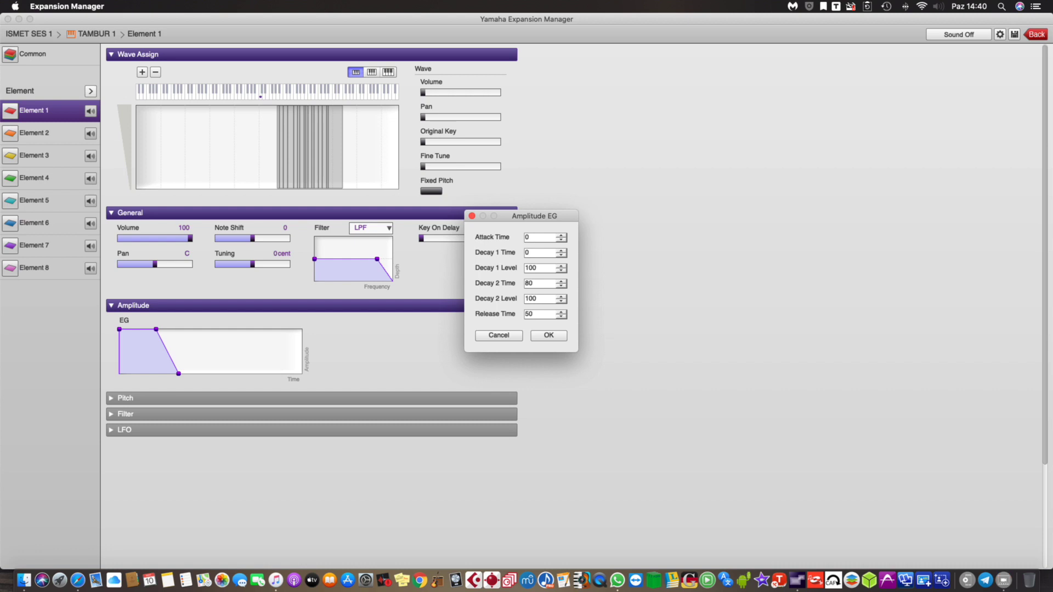
drag(537, 299, 516, 298)
text(0)
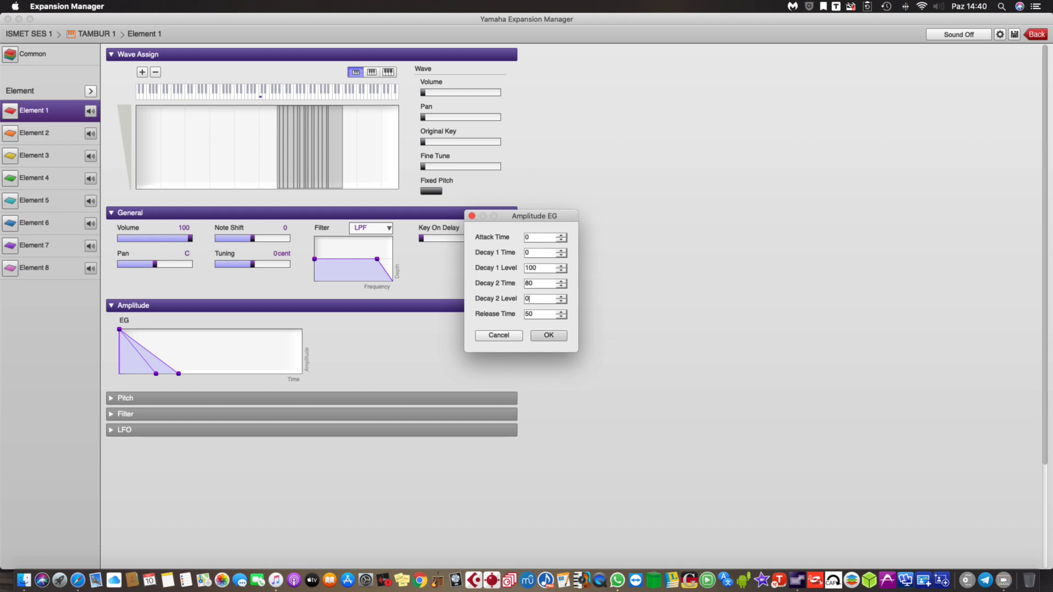
click(549, 336)
- Play several keys across the mapped zones to audition the new amplitude envelope
click(302, 99)
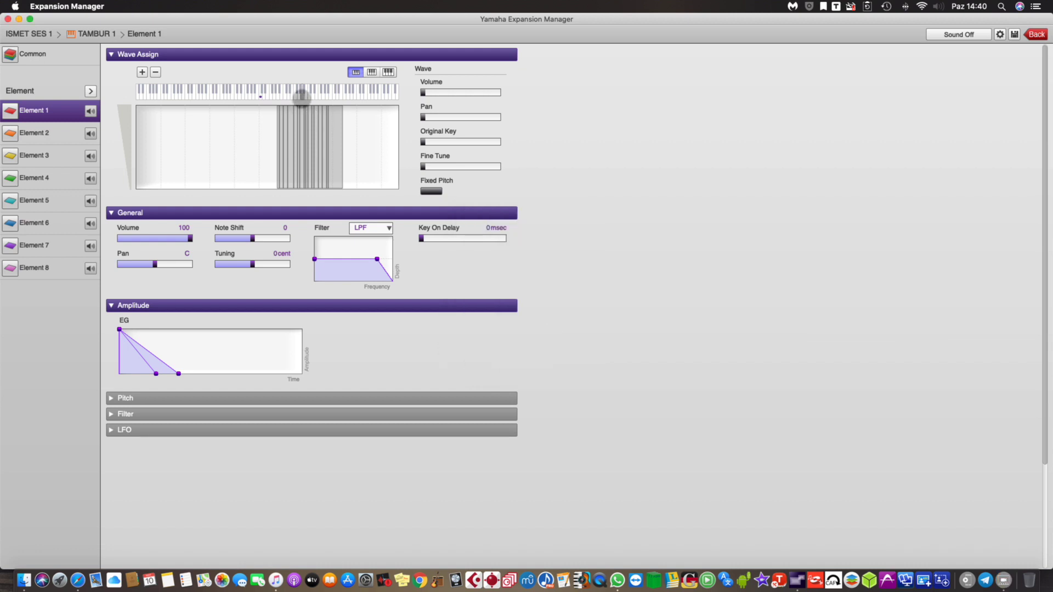
click(312, 96)
click(323, 93)
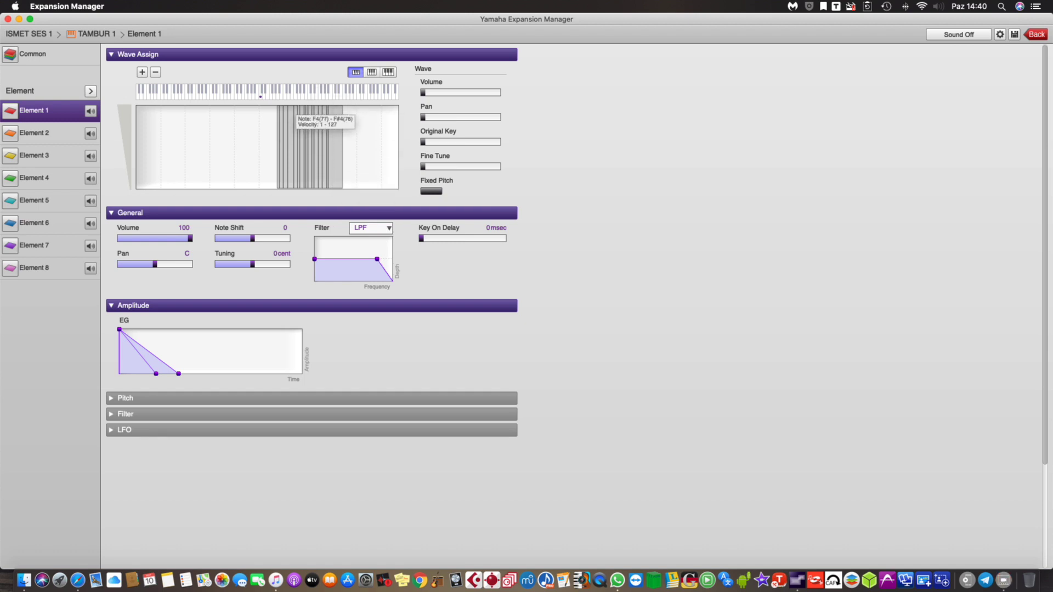
- Play keys around the lower edge of the lowest wave zone to check where the tambur sound begins
click(269, 94)
click(273, 94)
click(279, 93)
click(285, 96)
click(277, 95)
click(278, 96)
click(277, 93)
click(277, 93)
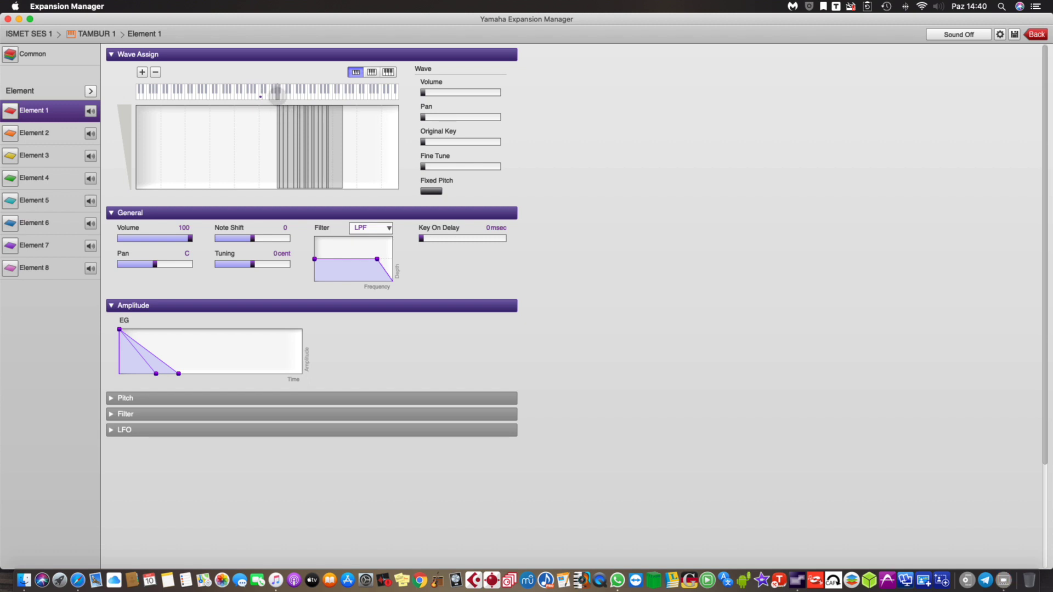
click(277, 93)
- Extend the lowest wave zone's lower key limit down to F3 and audition a key inside it
click(280, 118)
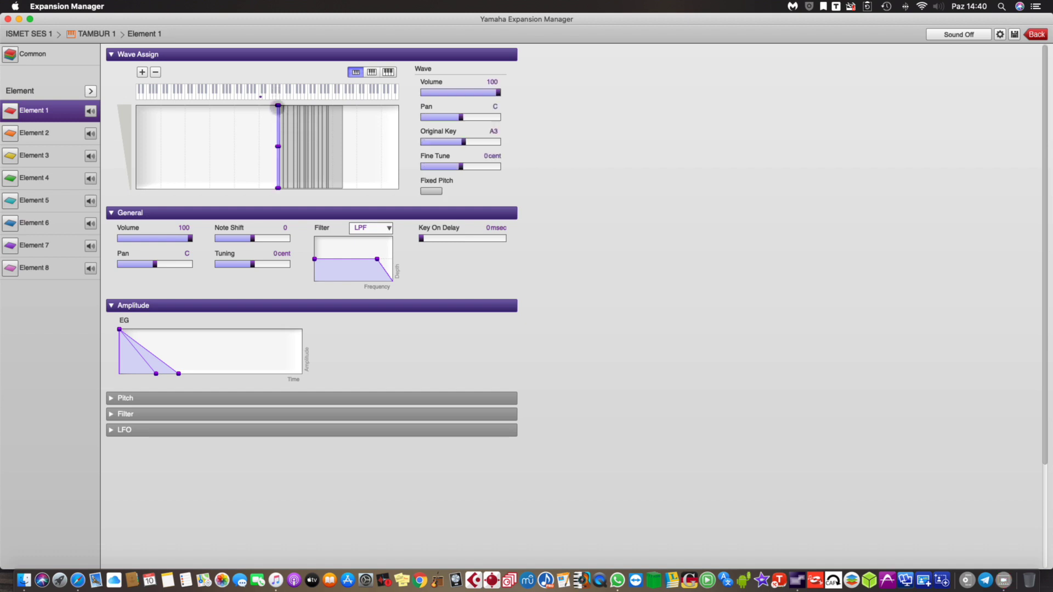
click(274, 146)
drag(272, 145, 273, 146)
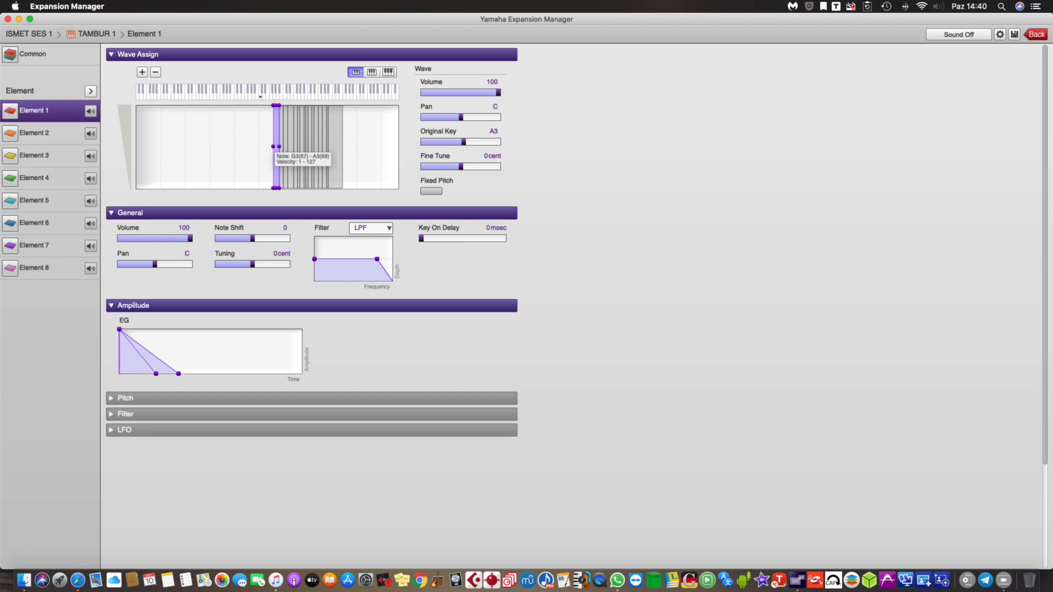
click(269, 146)
drag(269, 146, 268, 146)
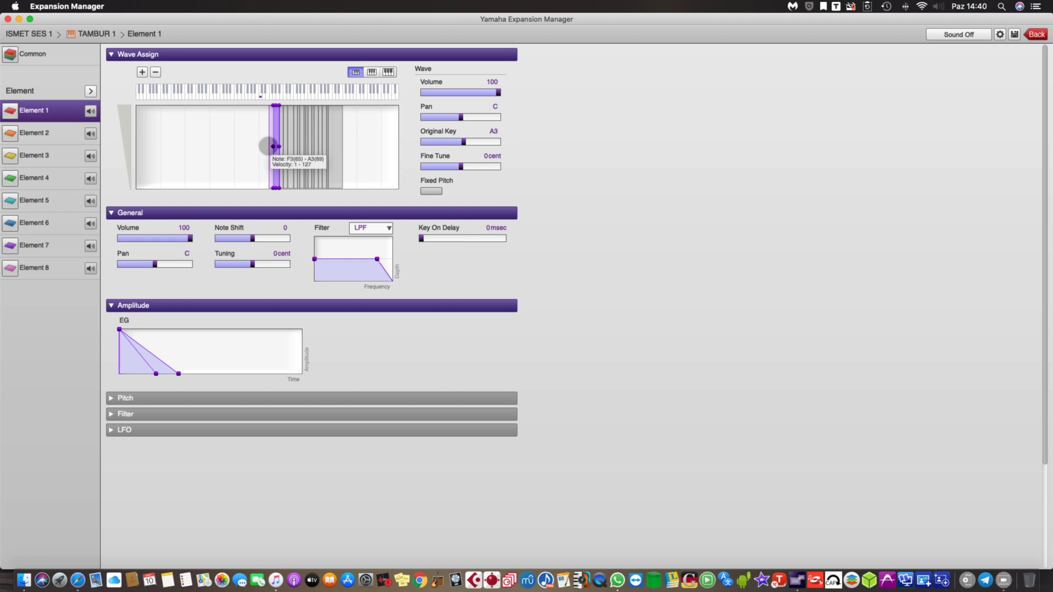
drag(269, 146, 269, 145)
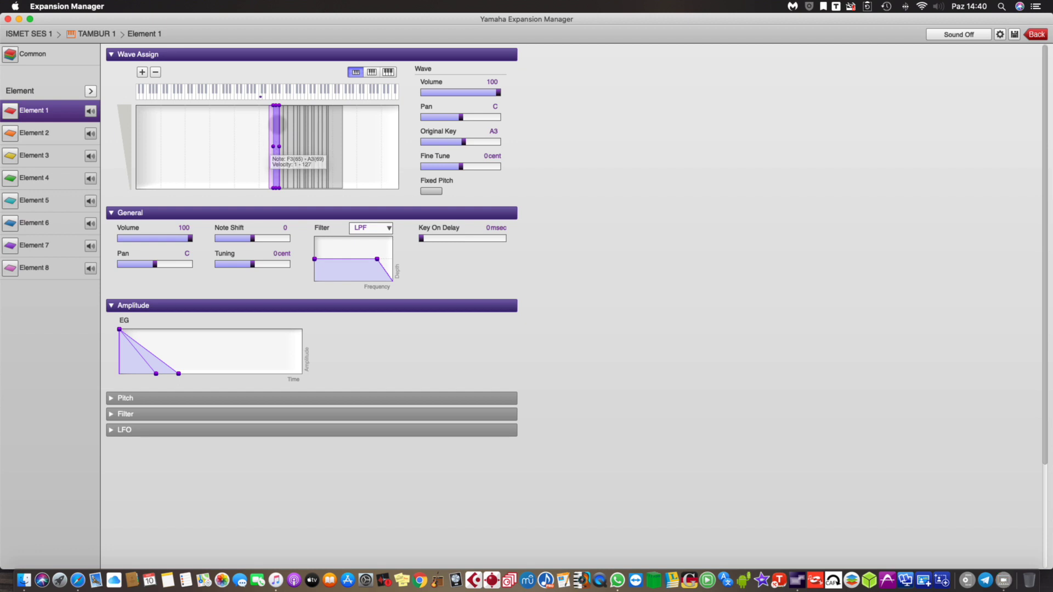
click(272, 97)
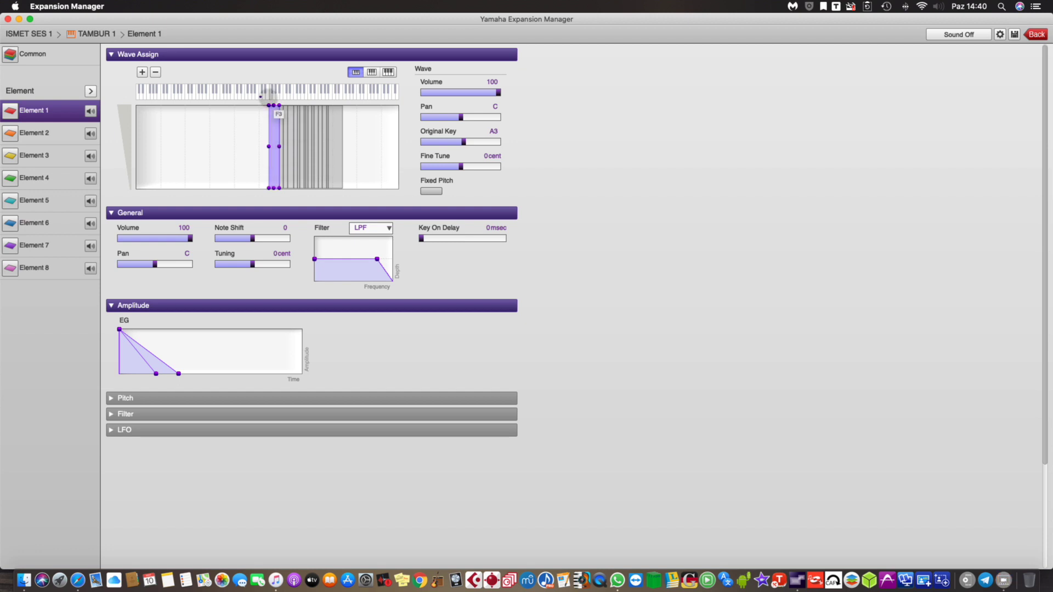
- Extend the lowest wave zone's lower limit down to Eb3 and play the newly covered keys
drag(267, 146, 265, 145)
click(267, 97)
click(267, 96)
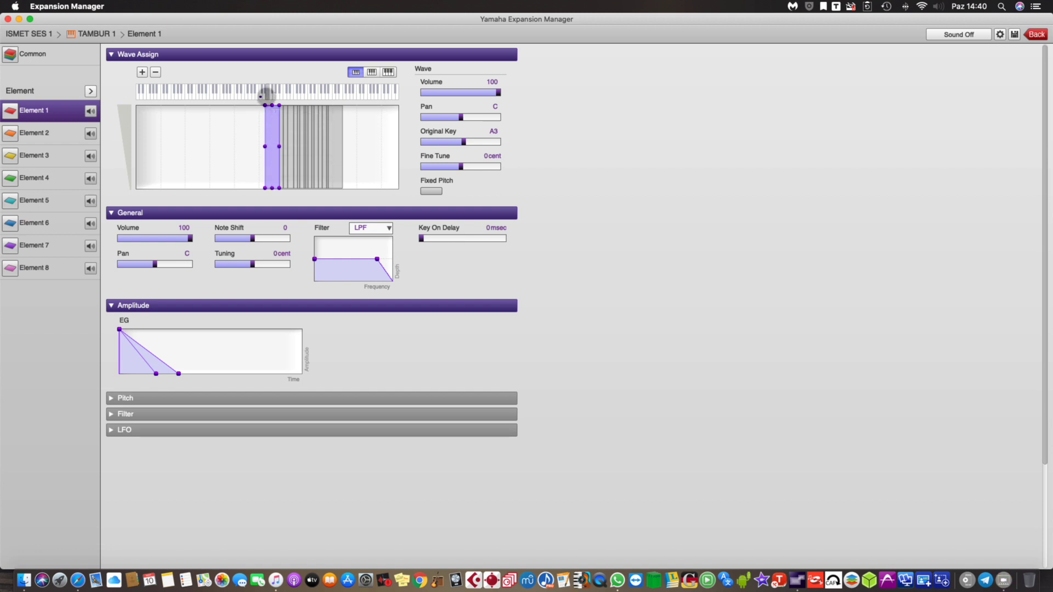
click(264, 96)
click(267, 94)
click(265, 91)
click(272, 118)
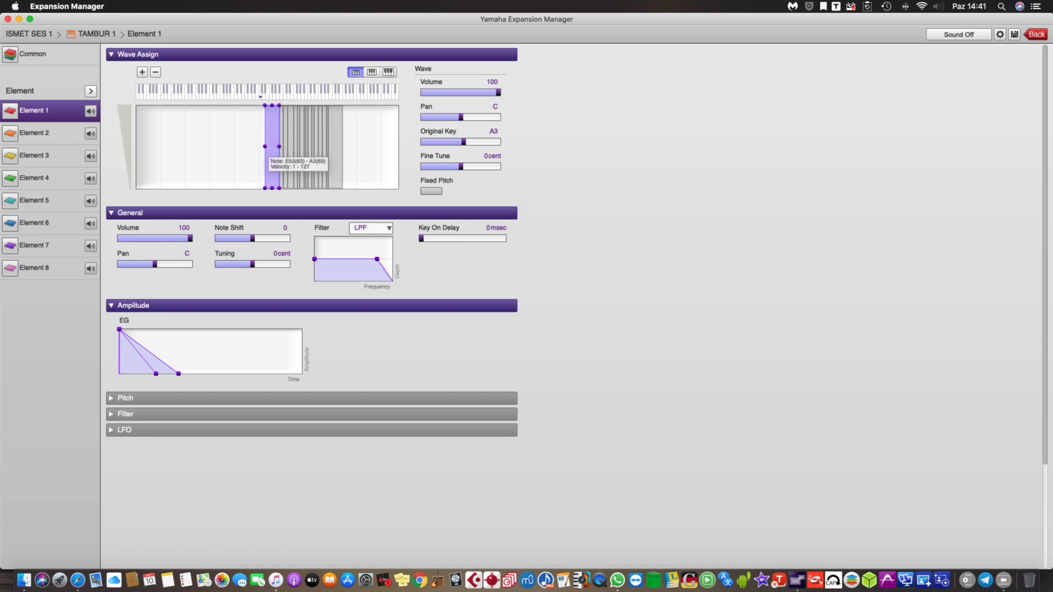
- Extend the lowest wave zone slightly below Eb3 and audition keys across the mapped range
drag(265, 146, 268, 146)
click(276, 123)
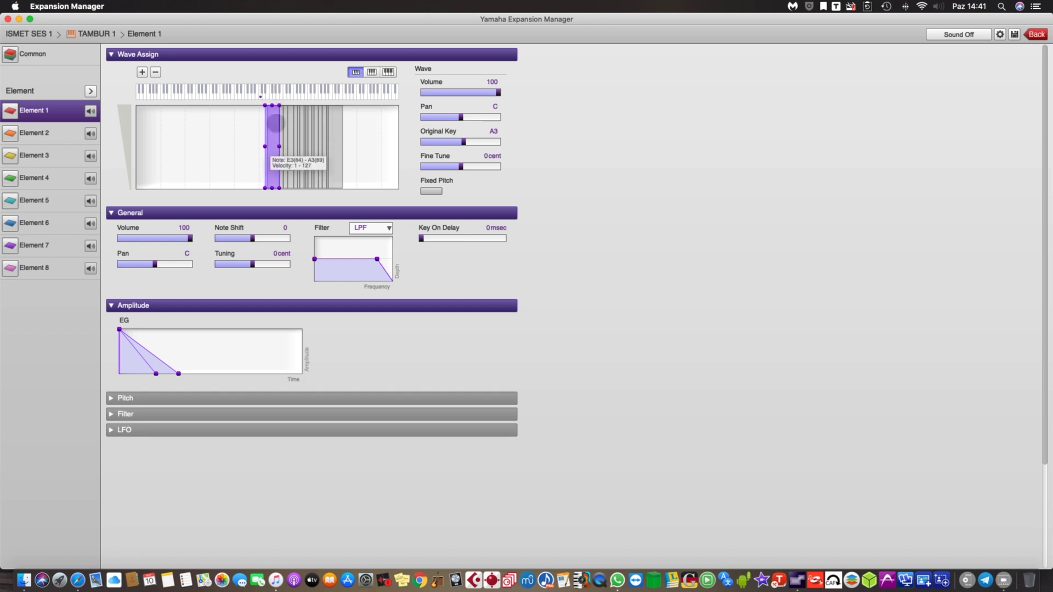
drag(267, 147, 262, 146)
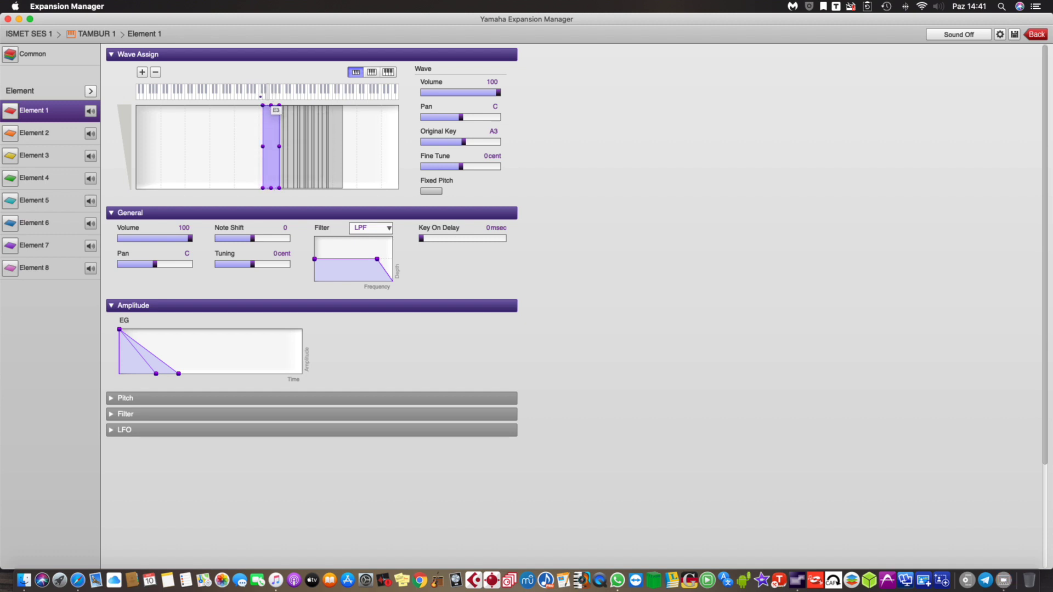
click(296, 96)
click(320, 95)
click(330, 96)
click(311, 93)
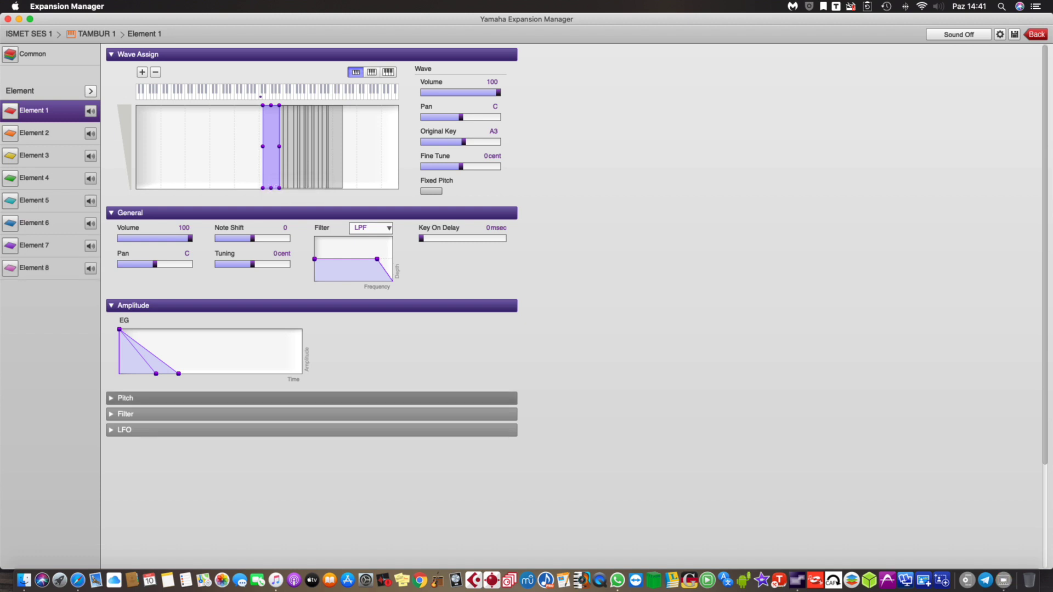
- Expand Element 1's Pitch, Filter and LFO parameters to examine their settings
click(111, 399)
click(112, 491)
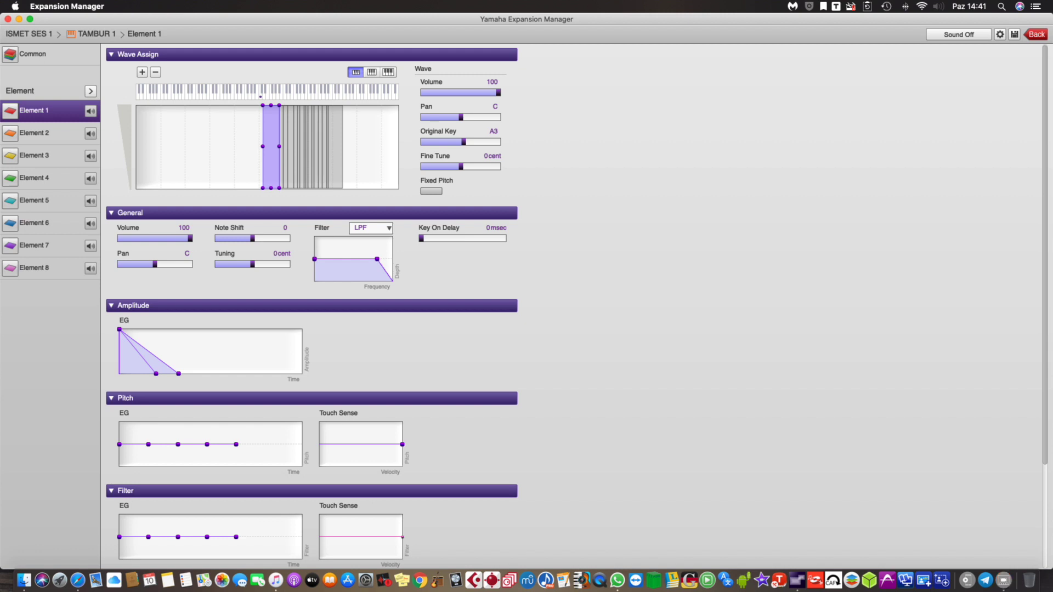
scroll(1044, 478, down, 4)
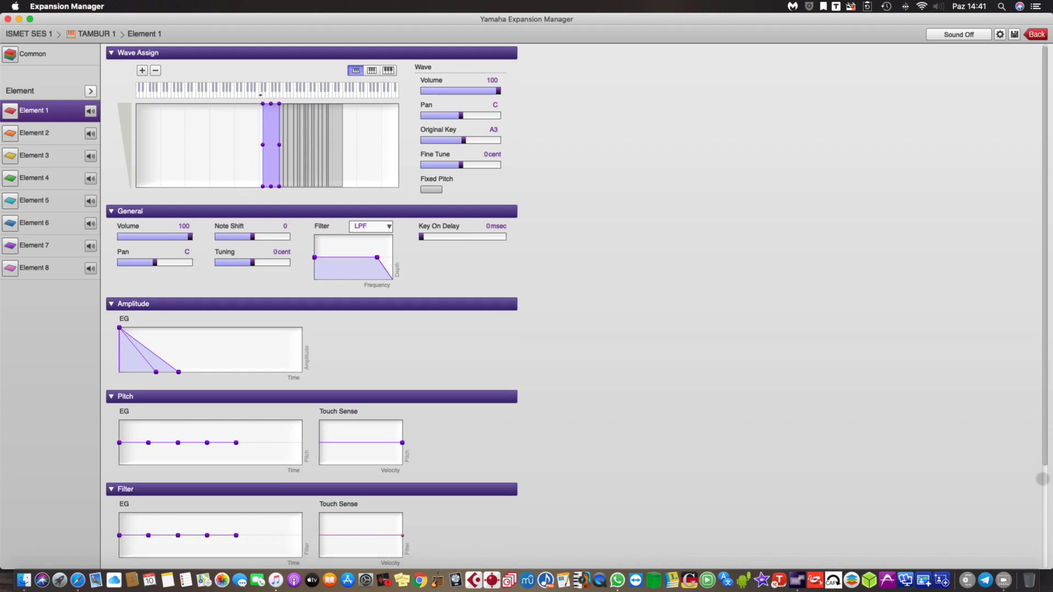
scroll(1044, 542, down, 2)
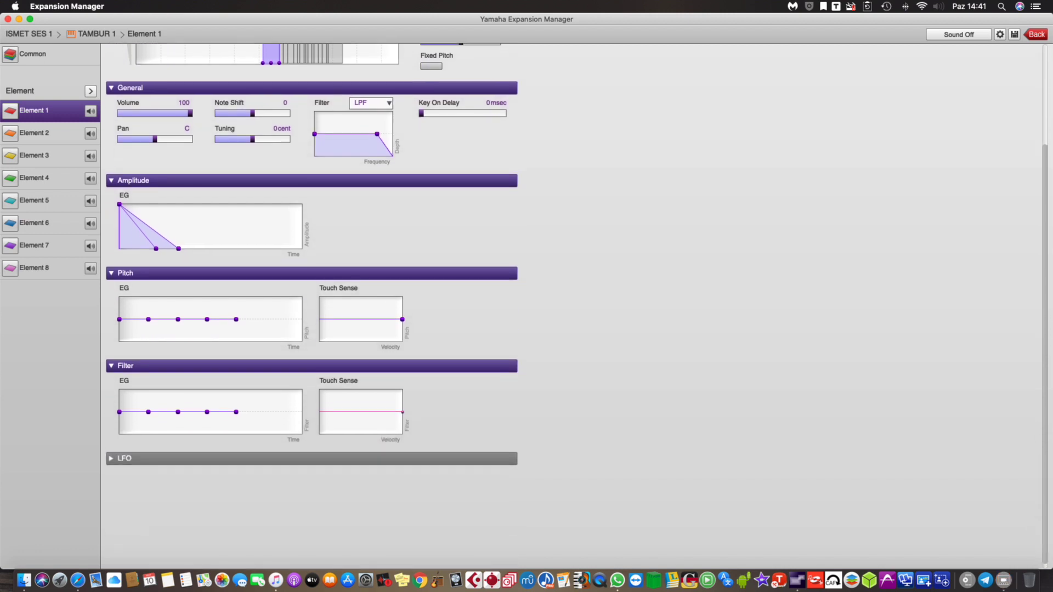
click(110, 459)
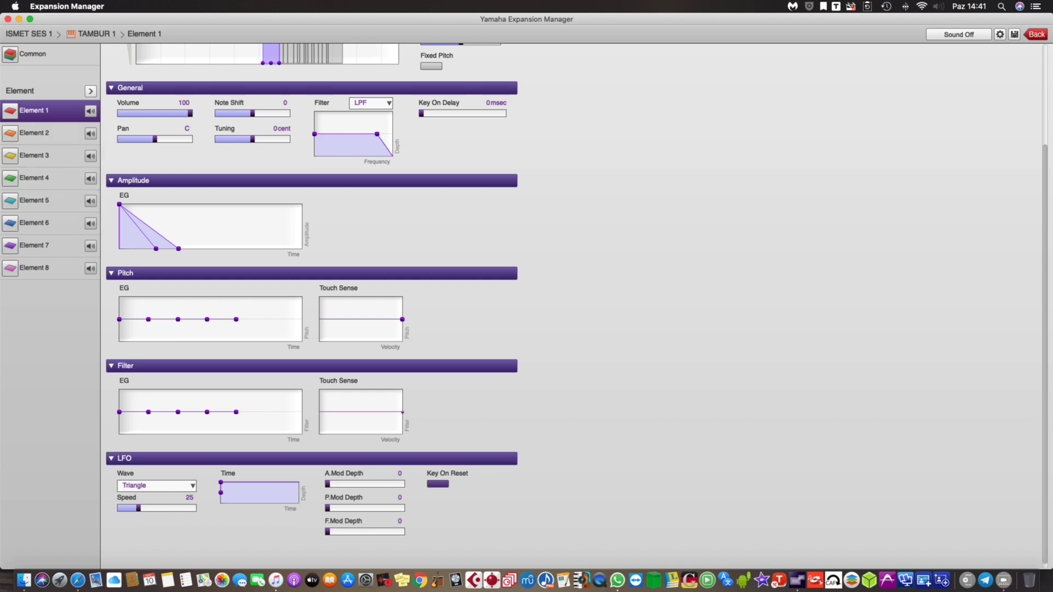
- Show the voice's Common Controller, Sound and Effect parameters and raise the system Reverb Depth
click(33, 54)
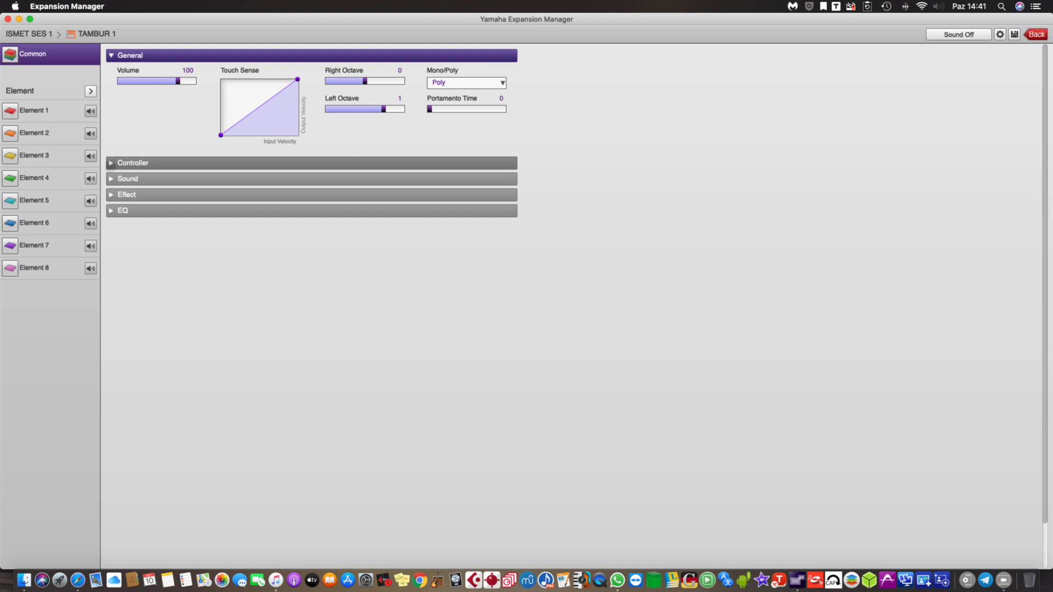
click(112, 164)
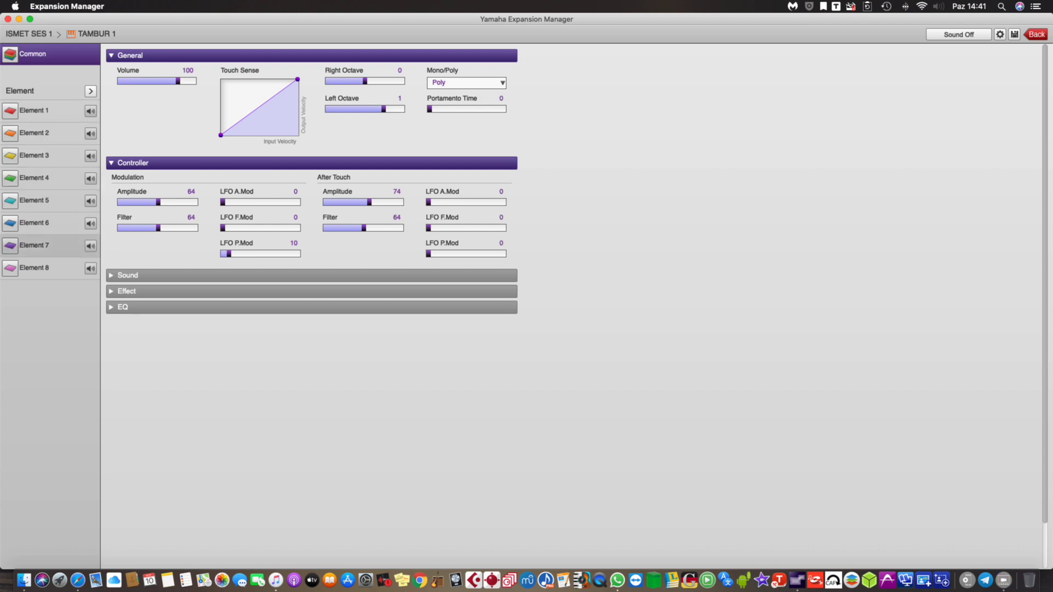
click(128, 276)
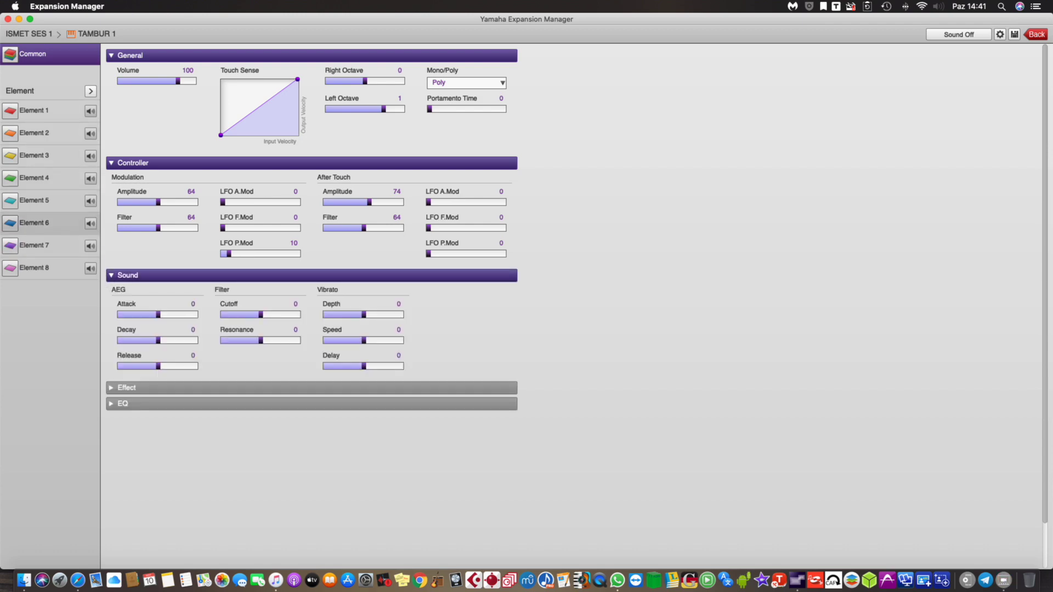
click(127, 388)
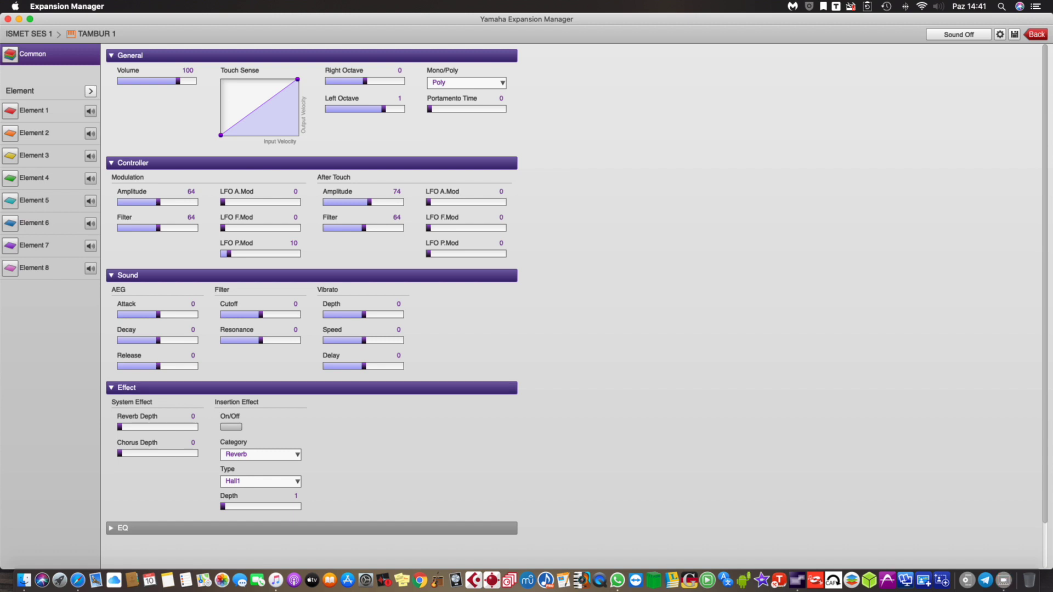
click(140, 427)
- Return to Element 1's Wave Assign map and play keys across all zones to audition the voice
click(44, 115)
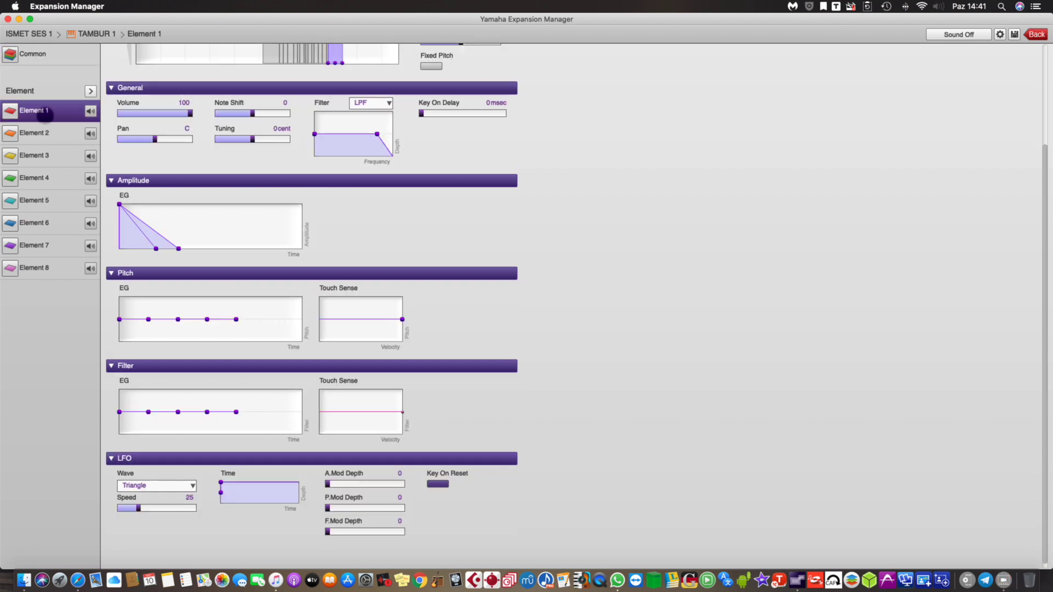
scroll(312, 307, up, 5)
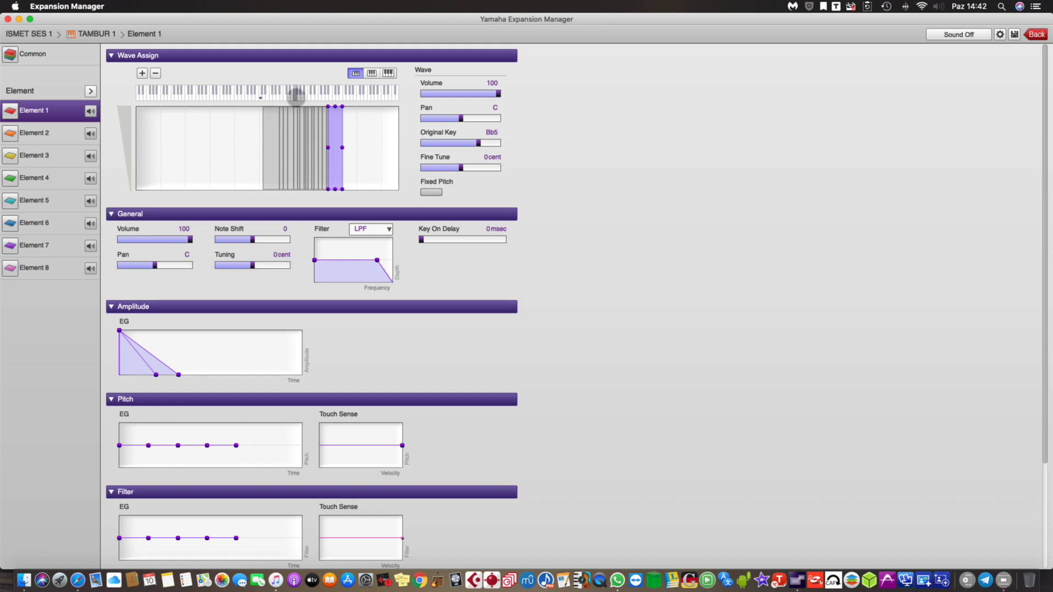
click(314, 95)
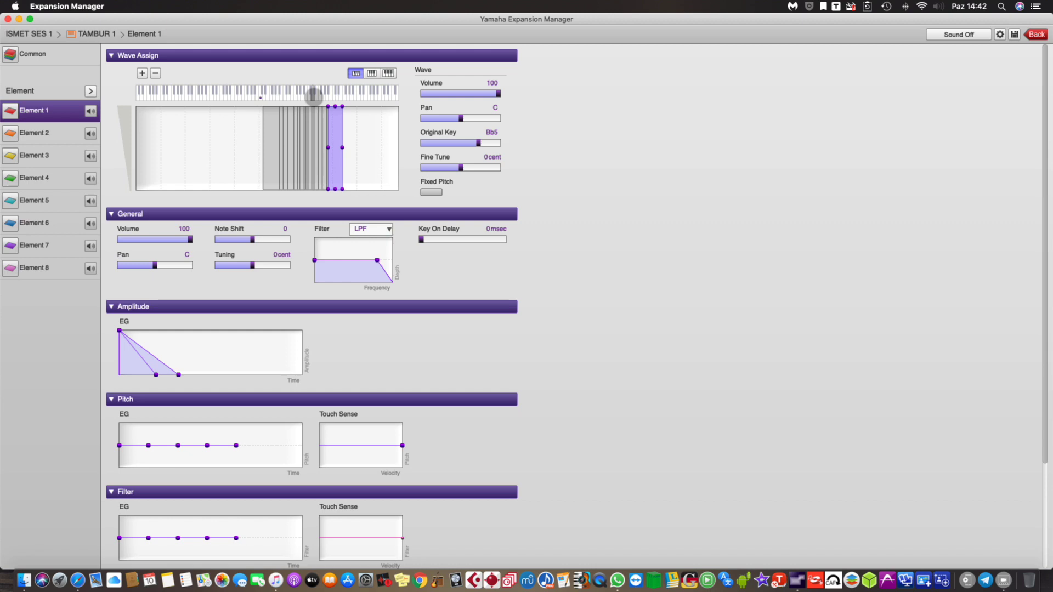
click(309, 96)
click(299, 96)
click(297, 96)
click(287, 97)
click(295, 96)
click(294, 97)
click(276, 97)
click(281, 97)
click(326, 96)
click(316, 98)
click(336, 95)
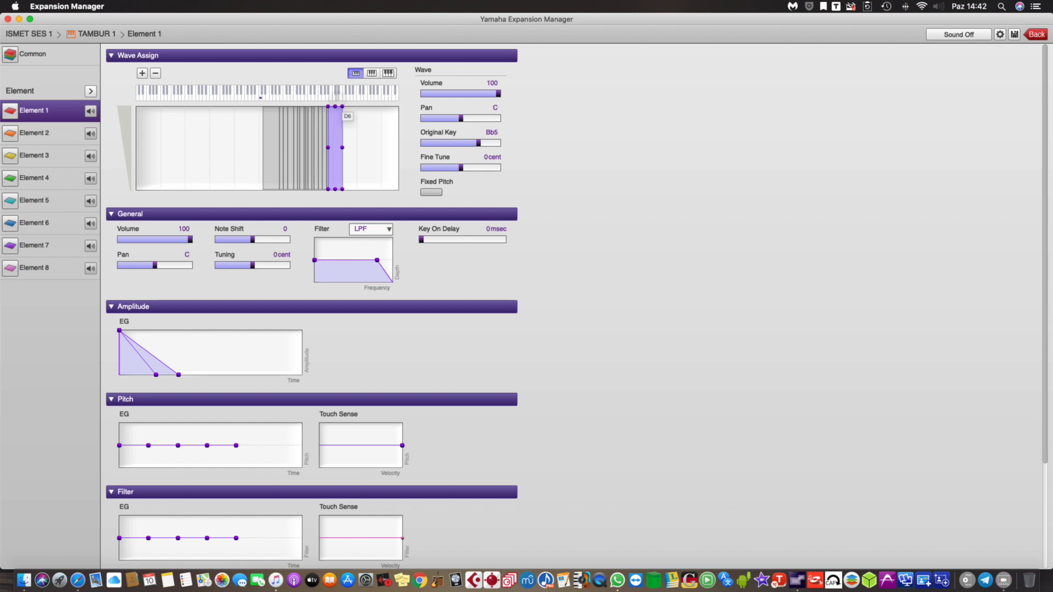
- Audition keys in and just below the highest wave zone, then leave the voice editor for the My Packs overview
click(338, 99)
click(335, 98)
click(333, 98)
click(338, 92)
click(340, 94)
click(338, 94)
click(328, 95)
click(320, 96)
click(339, 95)
click(341, 96)
click(340, 95)
click(335, 95)
click(335, 95)
click(317, 95)
click(313, 96)
click(312, 96)
click(319, 96)
click(326, 96)
click(326, 94)
click(1036, 34)
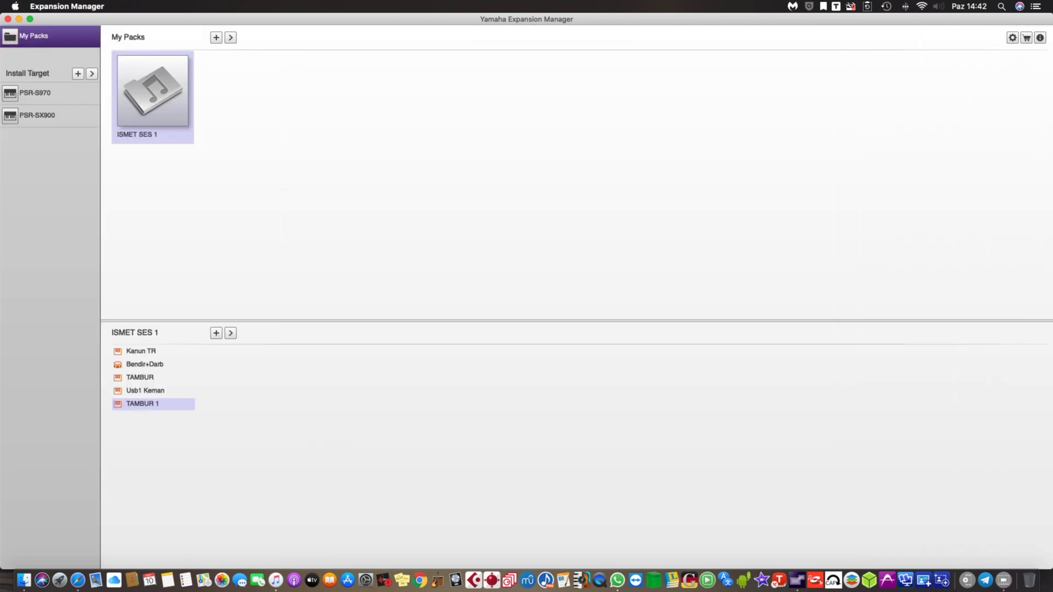